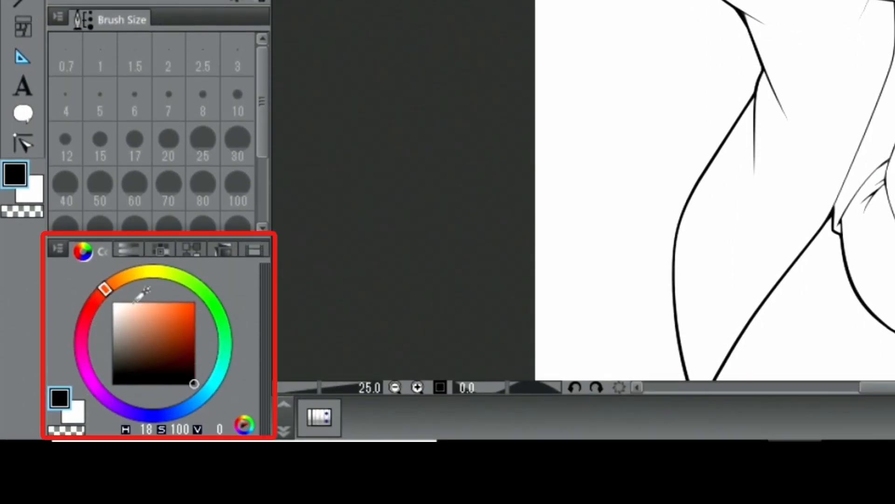
- Choose a light skin tone (H 18, S 26, V 99) and fill the raised forearm, hand and fingers
left_click_drag(134, 302, 134, 303)
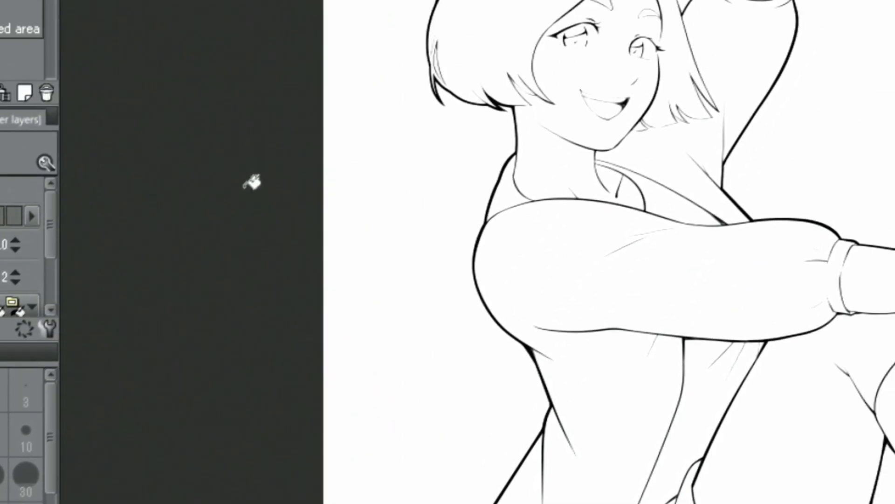
left_click(466, 122)
left_click(422, 110)
left_click(404, 142)
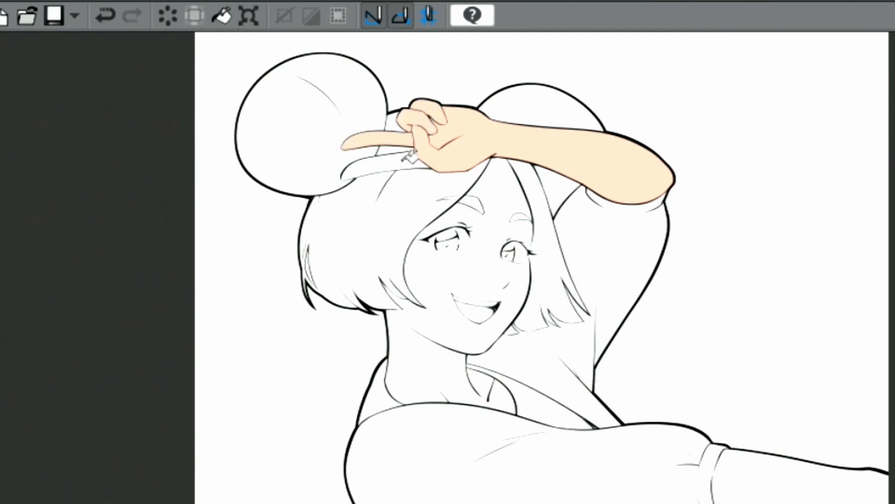
left_click(407, 163)
- Raise the fill tool's Close gap setting to the fourth level and fill the face and neck with the skin tone
left_click(499, 203)
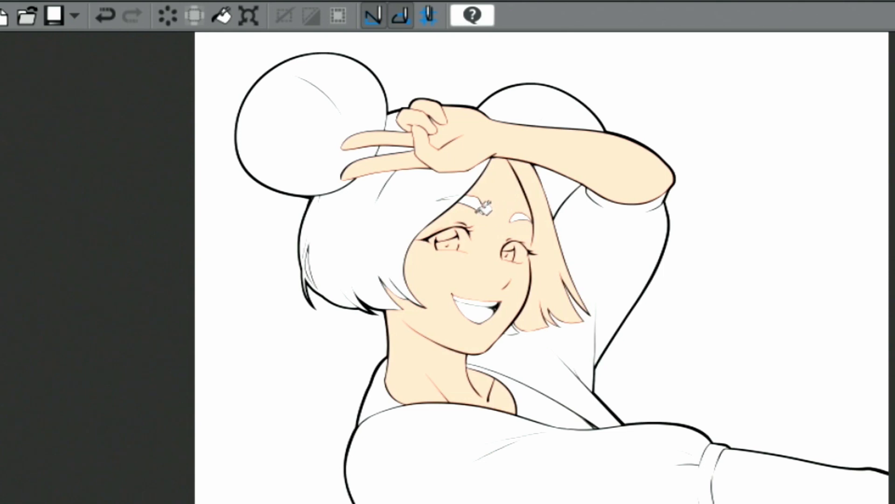
left_click(102, 15)
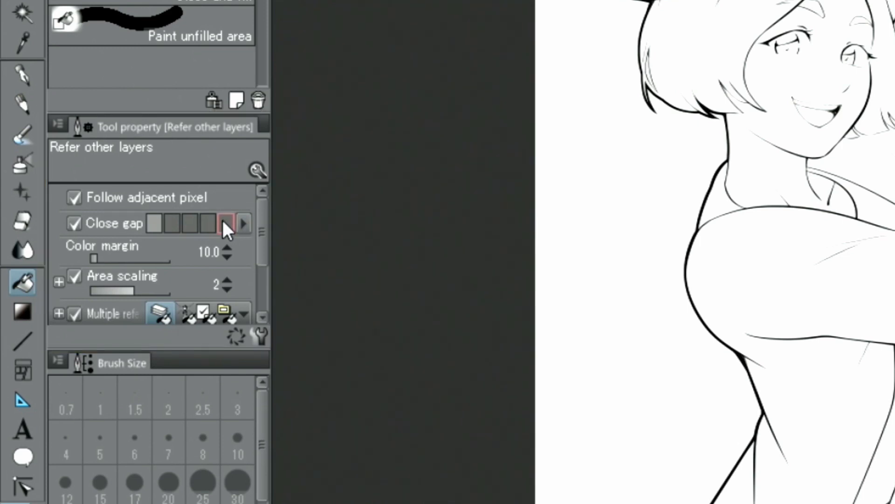
left_click(207, 225)
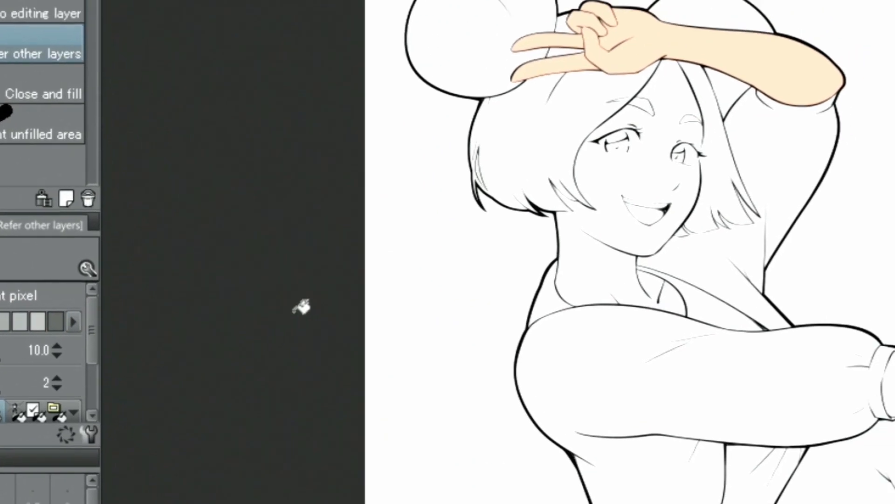
left_click(440, 272)
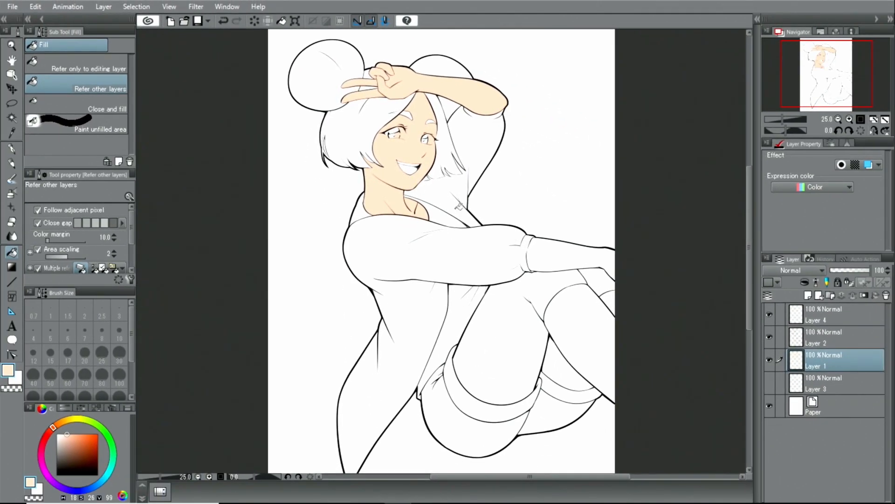
- Fill the outstretched forearm, its hand and the bare skin of both legs with the skin tone
left_click(548, 247)
left_click(588, 274)
left_click(588, 275)
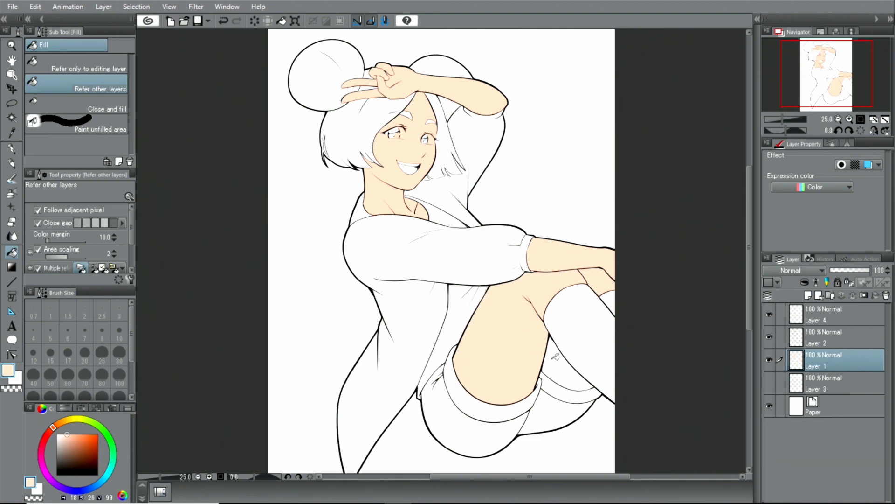
left_click(556, 357)
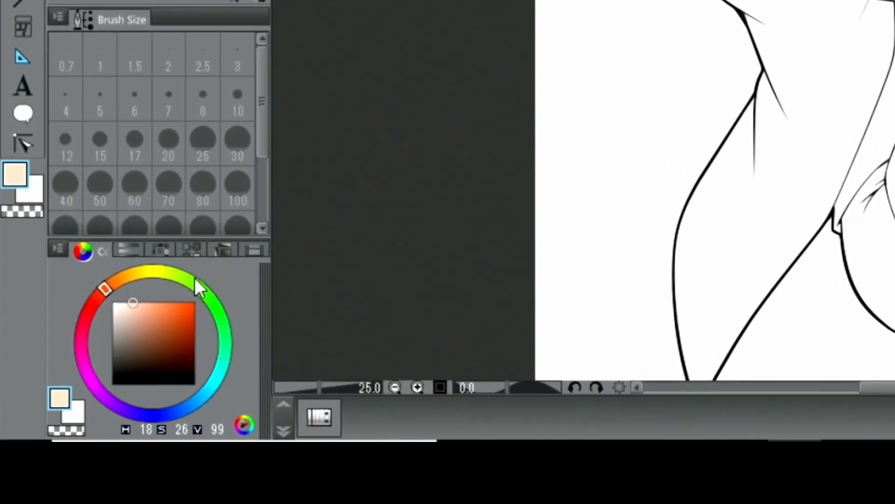
- Set the colour to a paler skin tone (H 18, S 15, V 98) and recolour everything drawn on Layer 1 with it
left_click(124, 303)
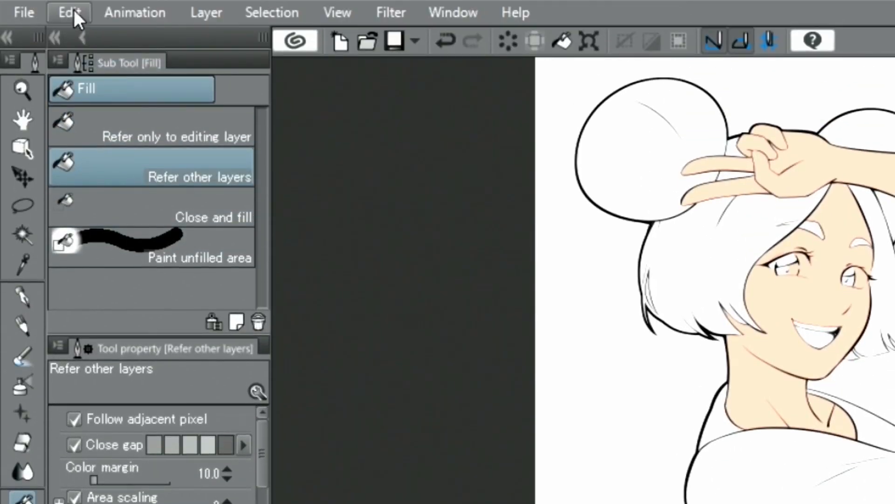
left_click(73, 13)
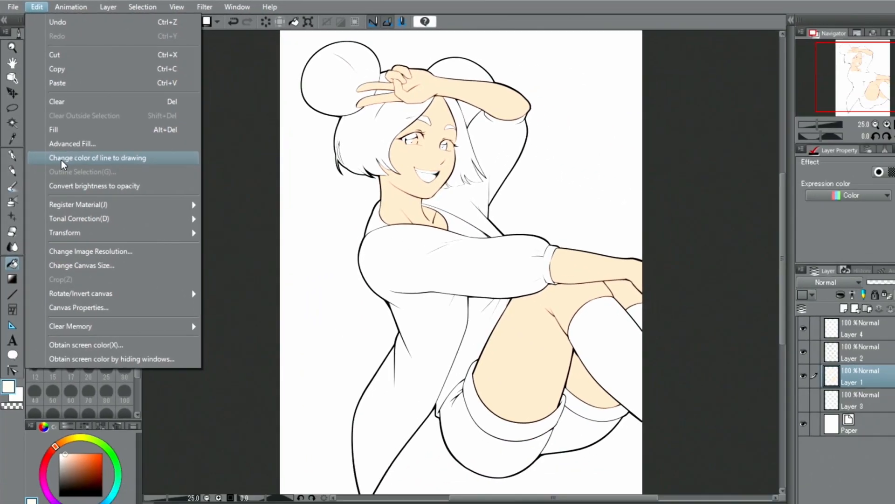
left_click(61, 158)
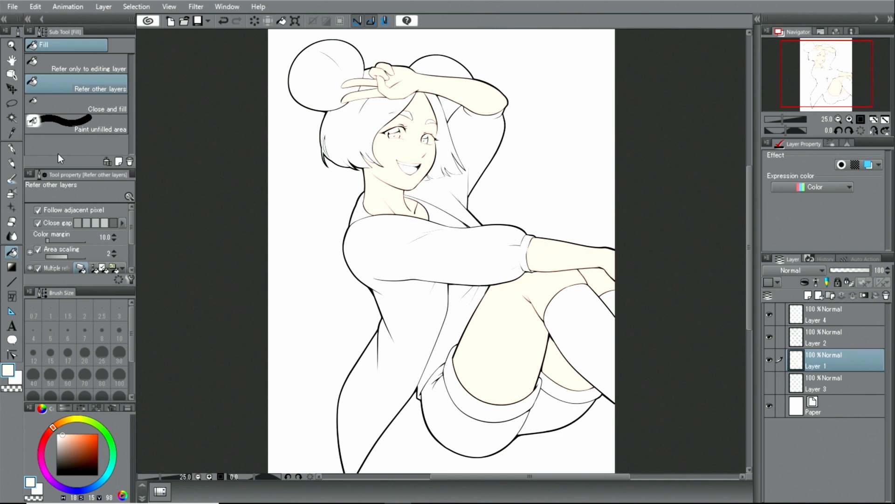
key("ctrl+z")
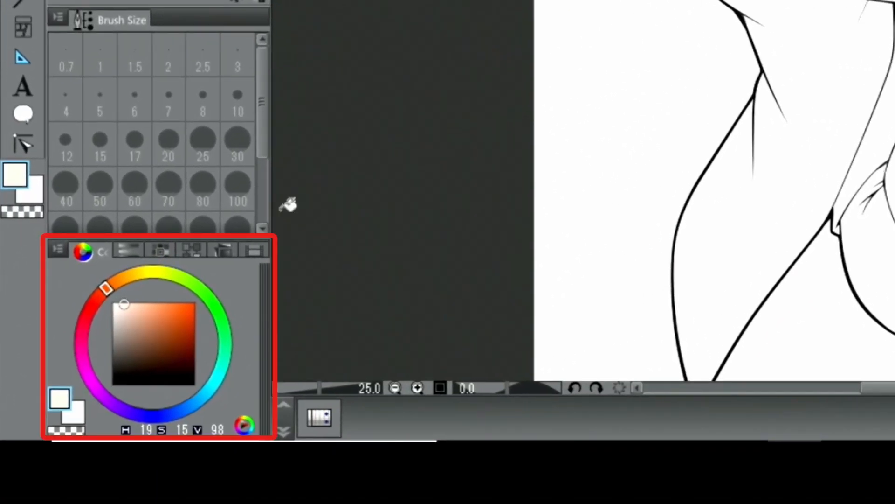
- Choose a bright yellow (H 49, S 77, V 100) and fill the character's large hair bun beside the raised fingers
left_click_drag(121, 275, 136, 272)
left_click_drag(125, 303, 175, 276)
left_click(140, 271)
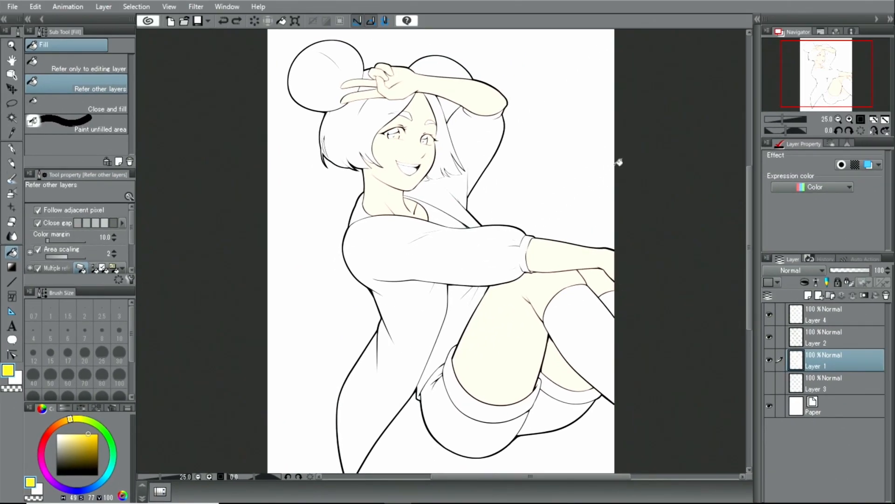
left_click(849, 120)
left_click(850, 119)
left_click(849, 119)
left_click_drag(824, 86, 809, 59)
left_click(367, 61)
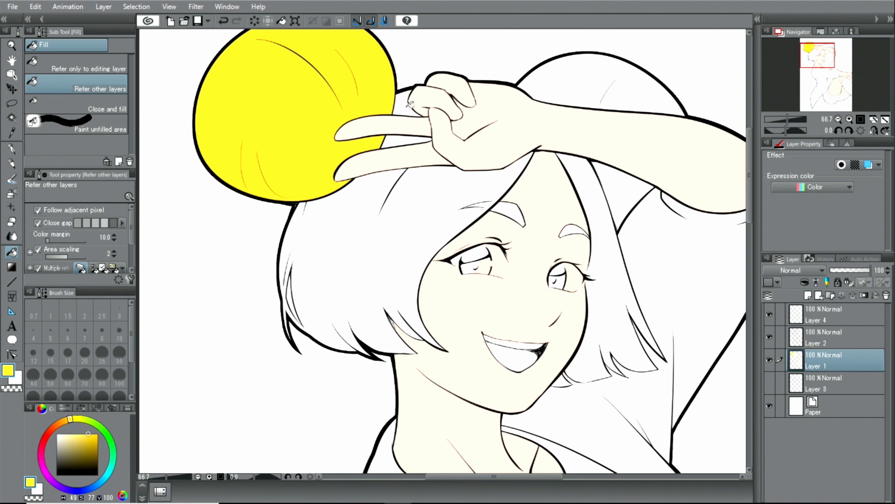
- Fill the main hair section below that bun with yellow, including the gaps between the fingers and the side strands
left_click(408, 104)
left_click(395, 138)
left_click(409, 231)
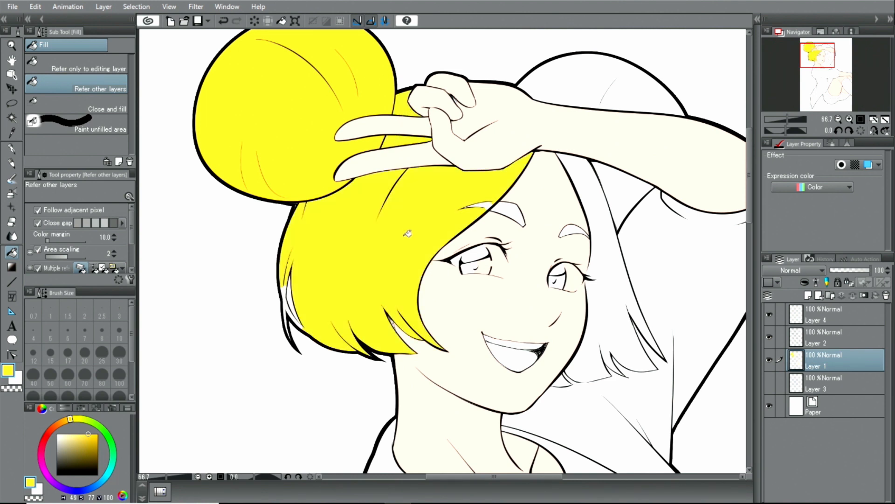
left_click(290, 293)
left_click(293, 315)
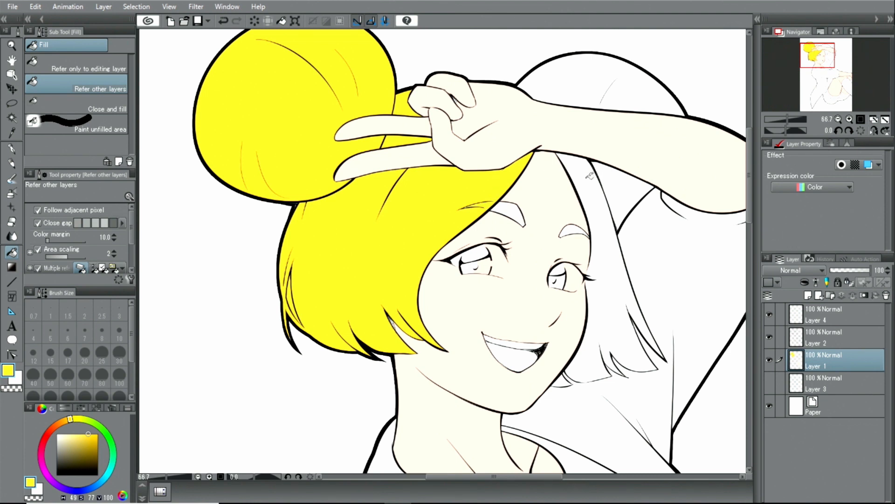
- Fill the second bun and the hair on the far side of the face with yellow, including the small lower tip
left_click(590, 176)
left_click(616, 183)
left_click(589, 81)
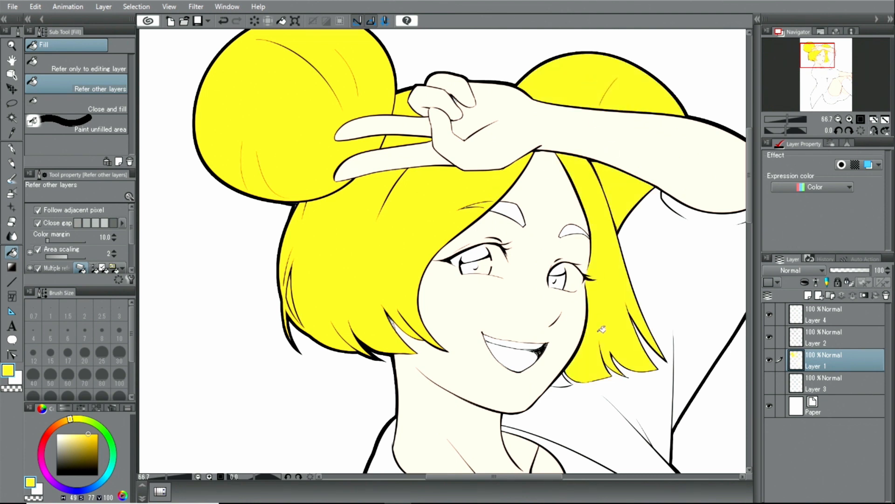
left_click(564, 377)
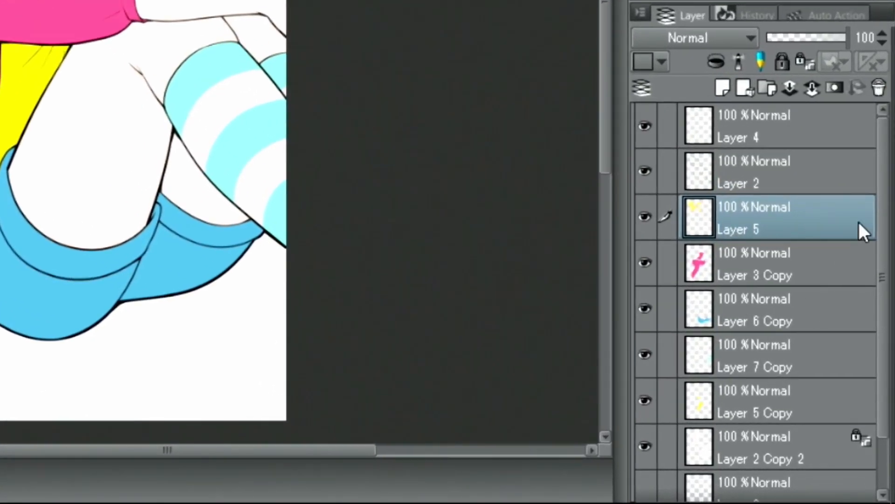
- Sample the light yellow of the hair bun as the drawing colour
mouse_move(888, 190)
left_mouse_down()
mouse_move(886, 272)
mouse_move(882, 176)
left_mouse_up()
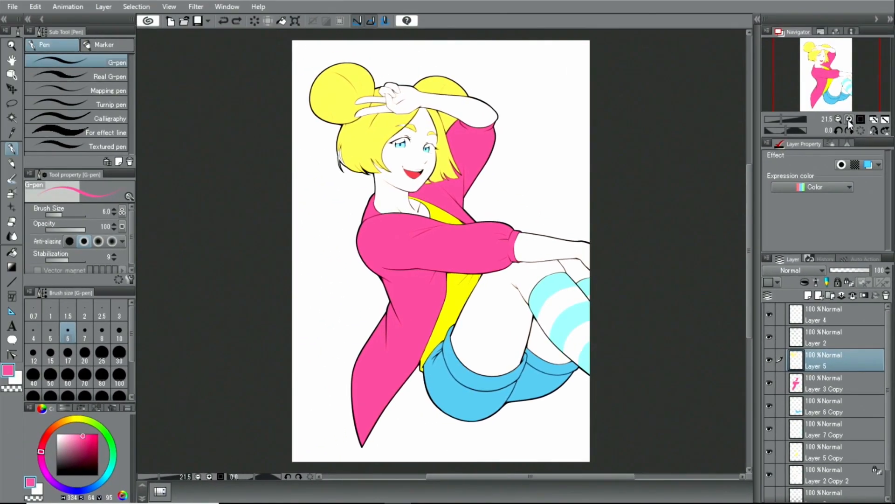
left_click(848, 120)
left_click(848, 119)
left_click_drag(820, 73, 810, 56)
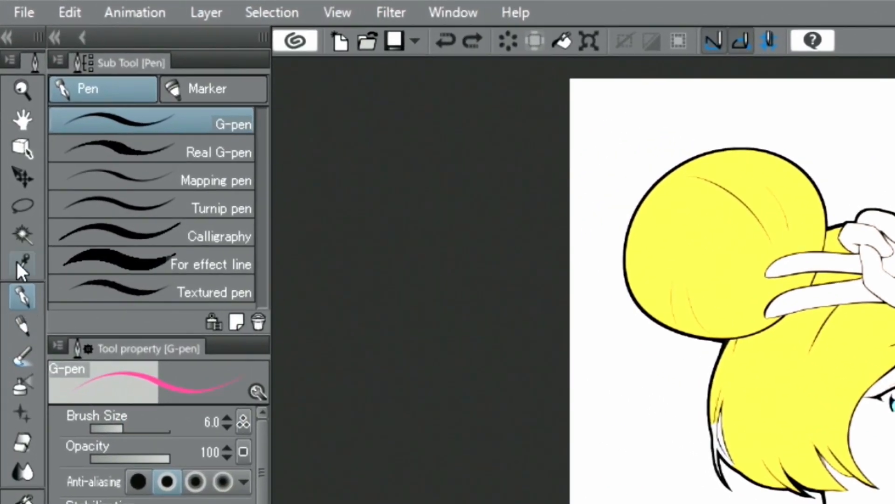
left_click(12, 187)
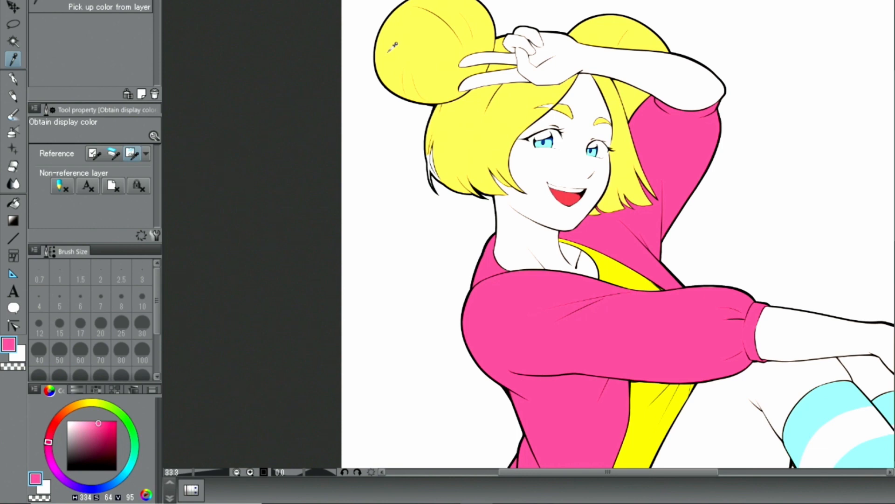
left_click(389, 51)
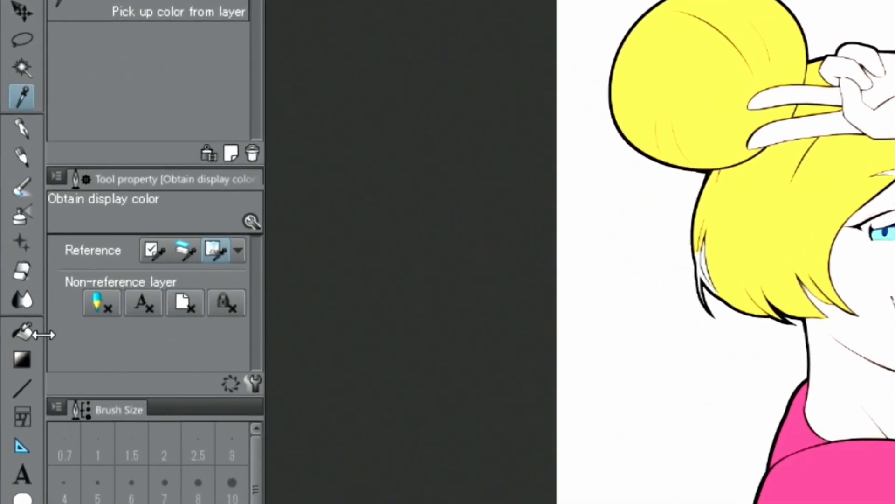
- Fill the white gaps between the outer hair strands by enclosing them with the Close and fill tool
left_click(22, 332)
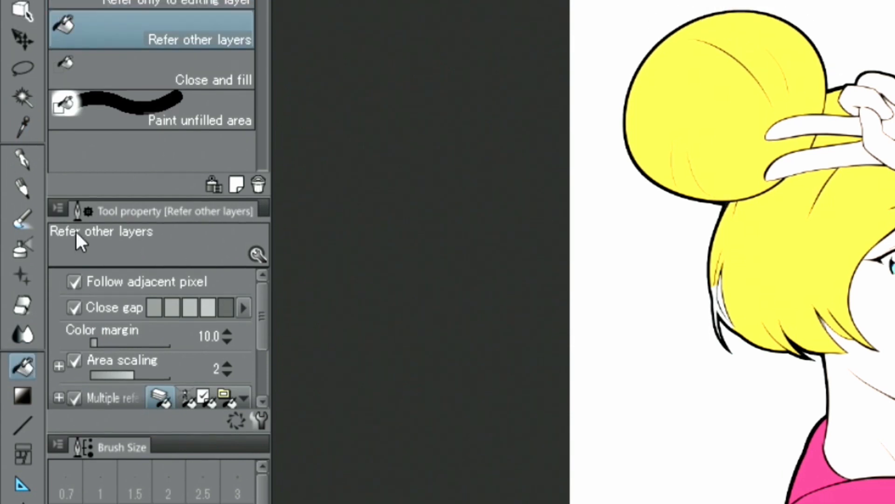
left_click(143, 140)
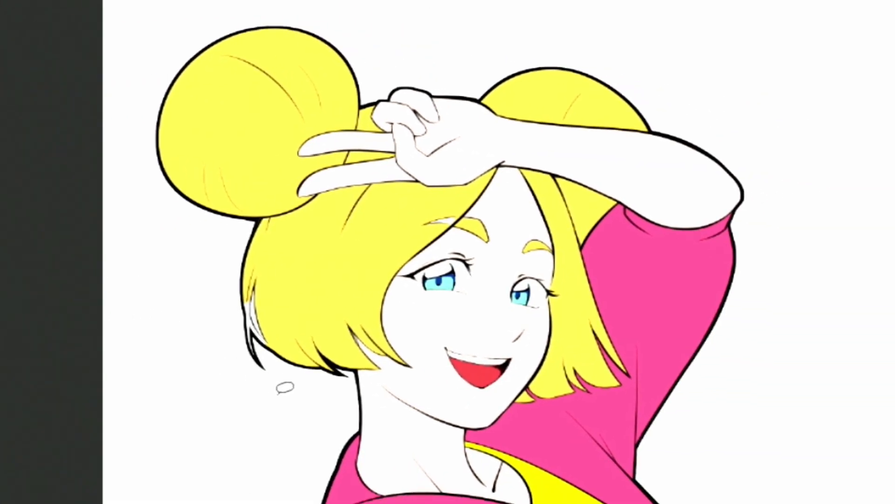
mouse_move(284, 388)
left_mouse_down()
mouse_move(235, 361)
mouse_move(234, 318)
mouse_move(248, 277)
mouse_move(270, 263)
mouse_move(292, 316)
mouse_move(283, 348)
left_mouse_up()
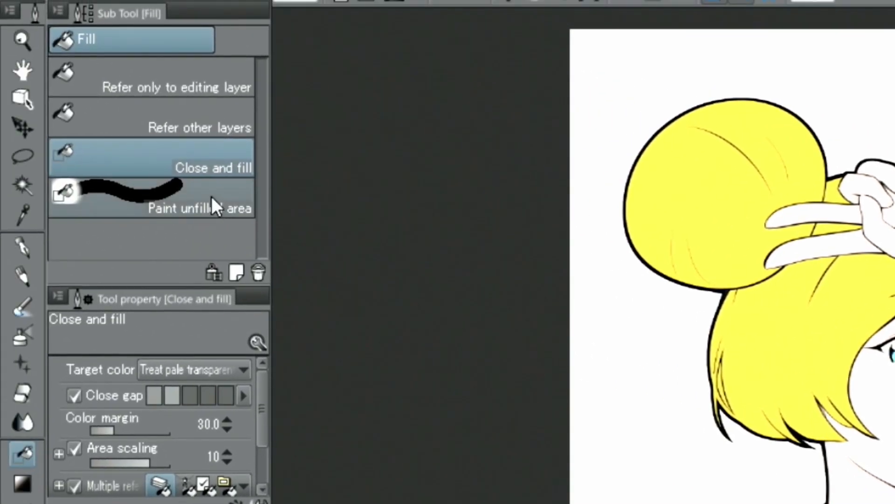
- Brush over the hair around the face with the Paint unfilled area tool to fill remaining gaps
left_click(214, 202)
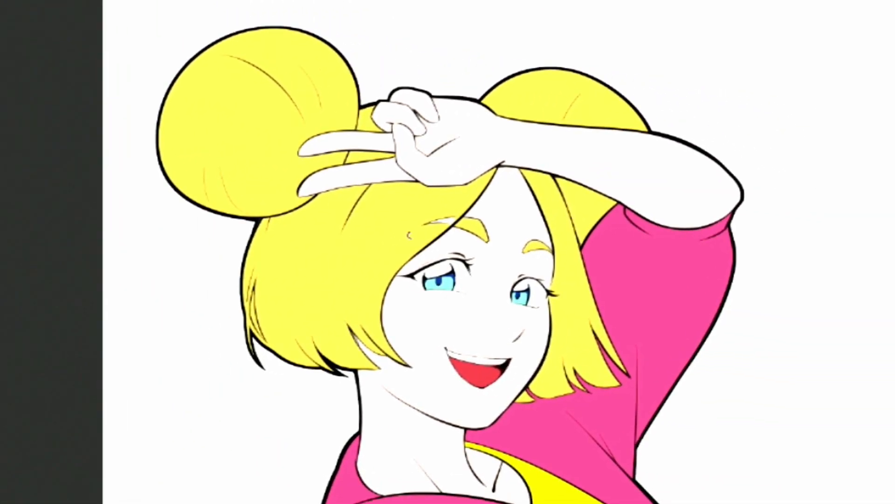
left_click_drag(503, 238, 518, 223)
left_click_drag(456, 213, 422, 211)
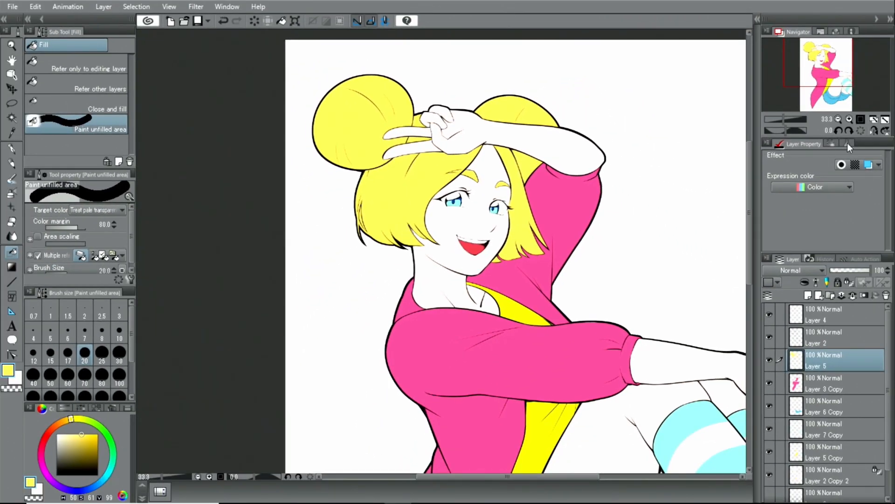
- Create a new layer folder directly above Layer 5
left_click(885, 121)
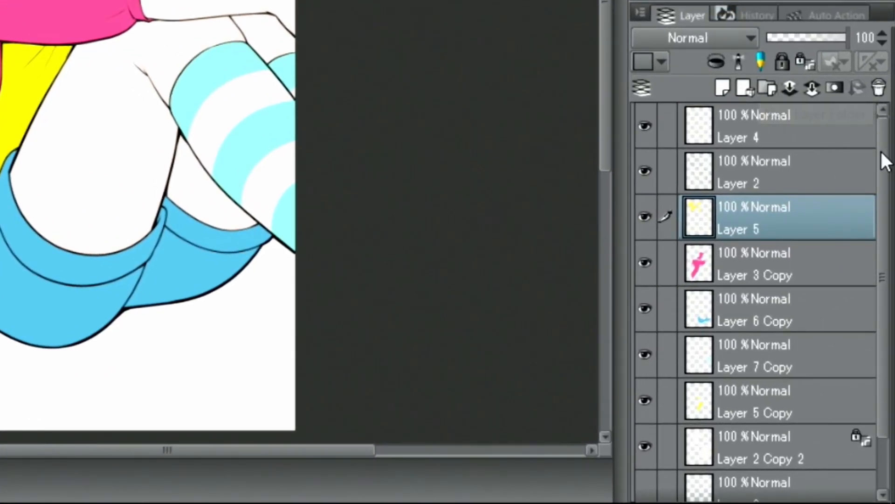
left_click_drag(881, 158, 872, 141)
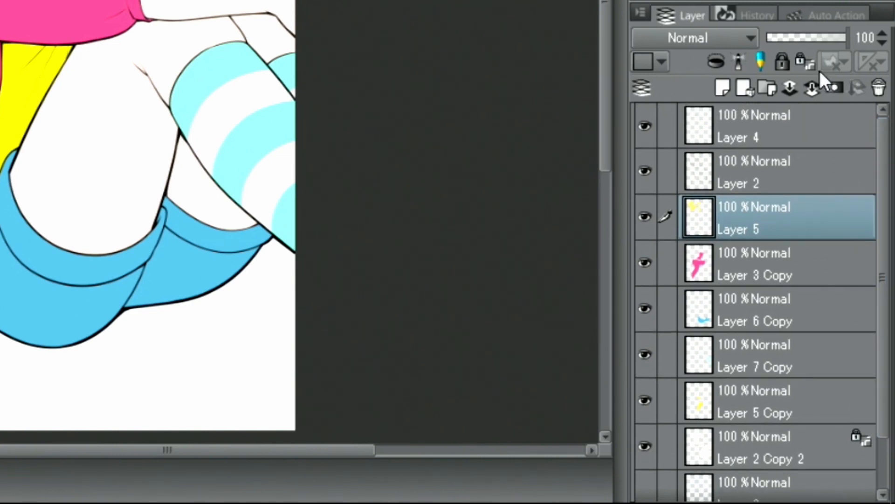
left_click(767, 87)
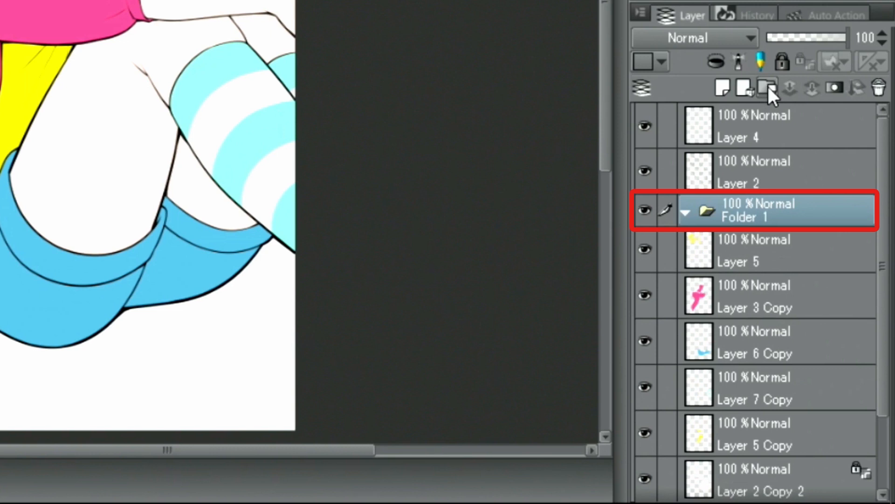
- Move the colour layers from Layer 5 down to Layer 2 Copy 2 into the new folder and collapse it
left_click(800, 248)
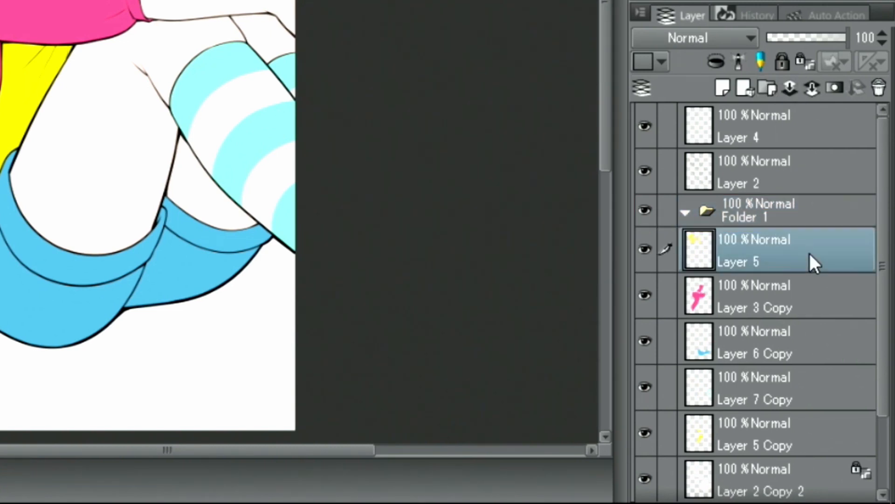
left_click_drag(884, 312, 882, 352)
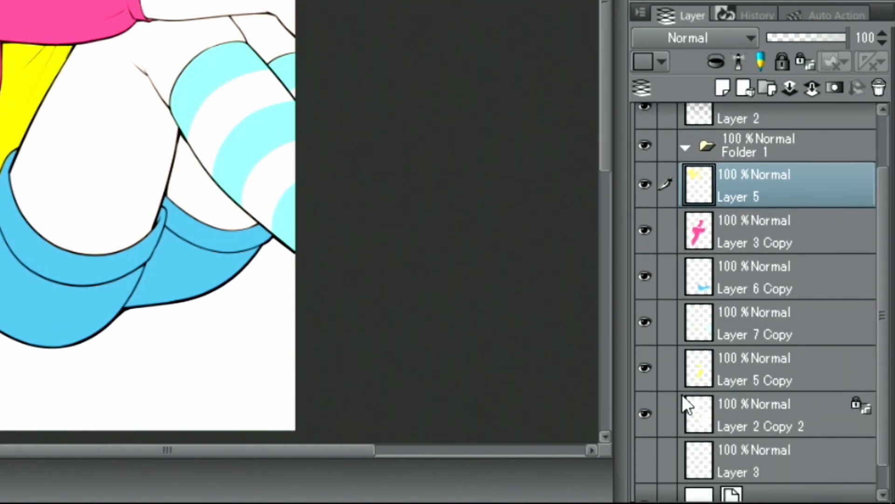
left_click_drag(674, 399, 674, 224)
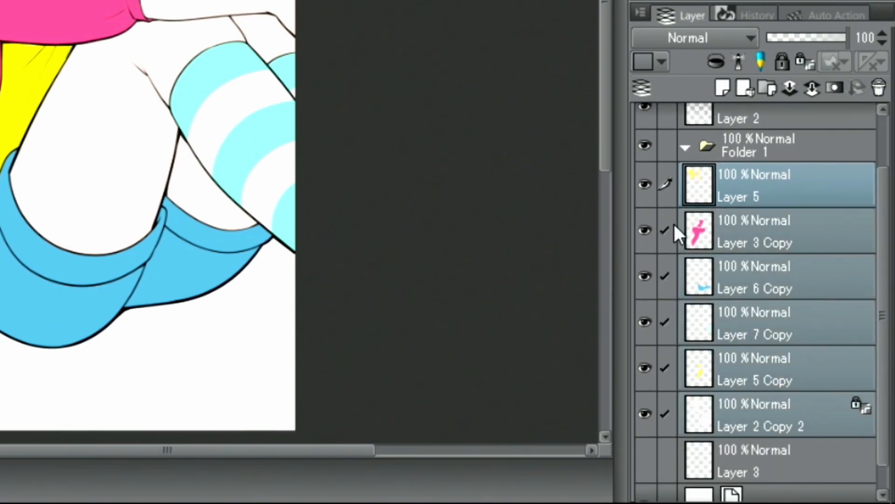
left_click_drag(777, 188, 753, 149)
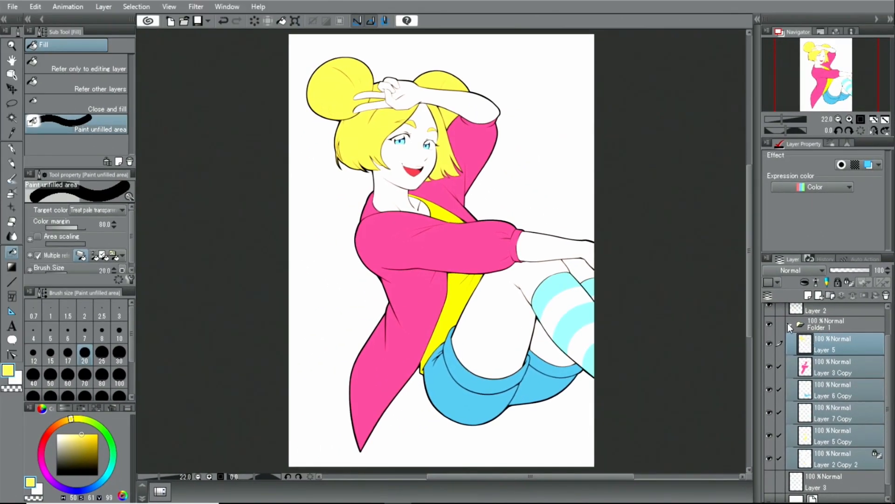
left_click(790, 325)
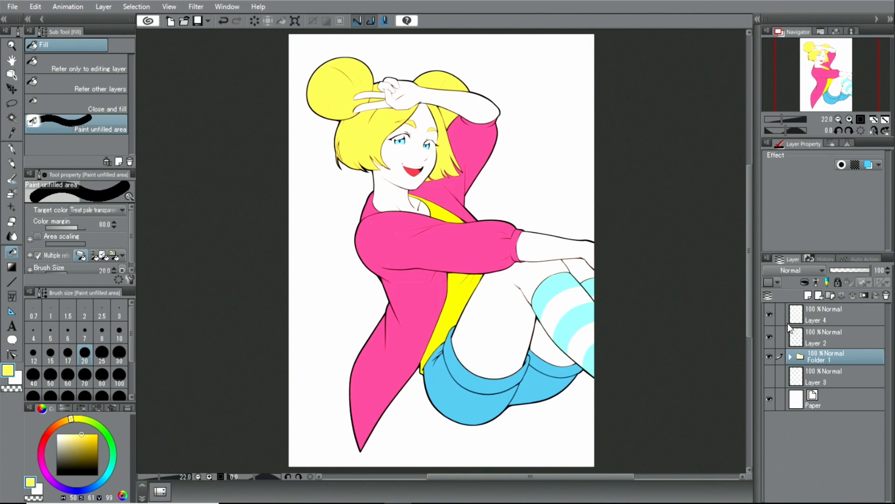
- Hide Folder 1 and show it again to compare the drawing with and without its colours
left_click(769, 357)
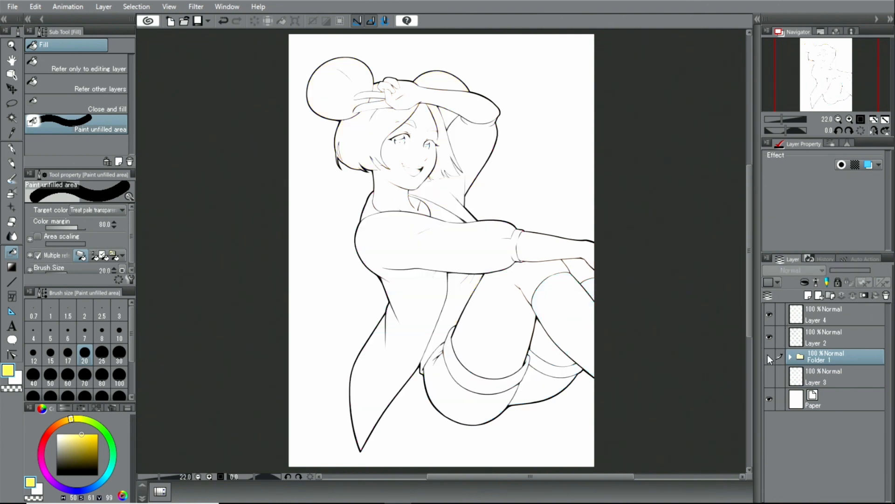
left_click(769, 357)
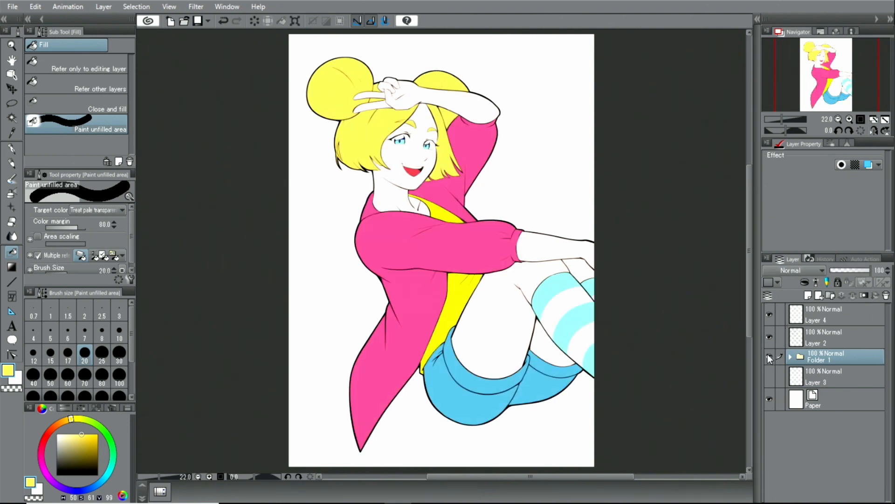
- Create a new raster layer above Folder 1 and set its blending mode to Multiply
key("p")
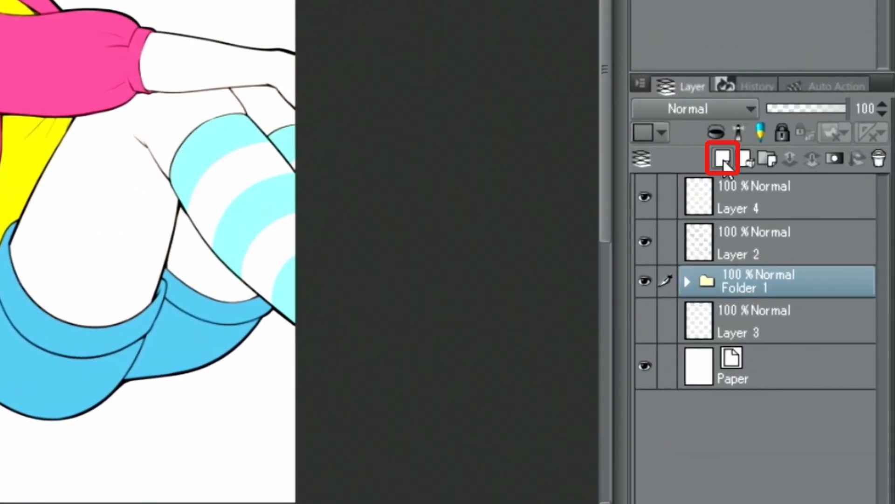
left_click(723, 159)
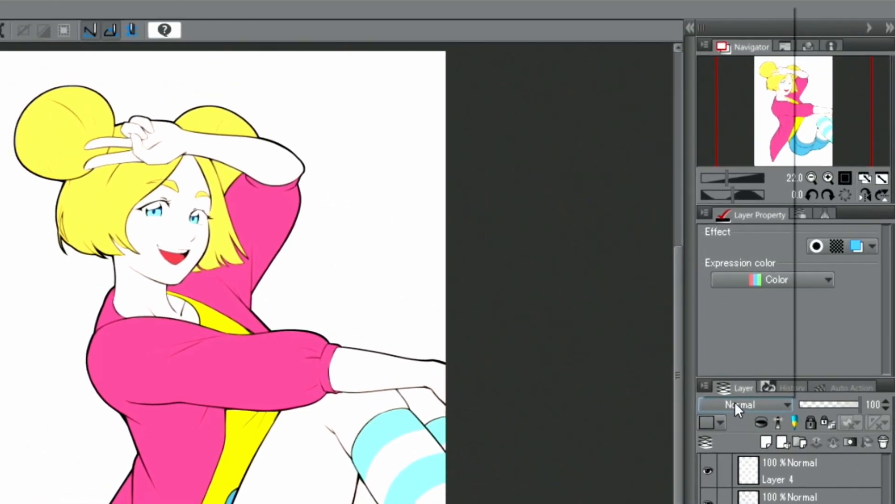
left_click(734, 404)
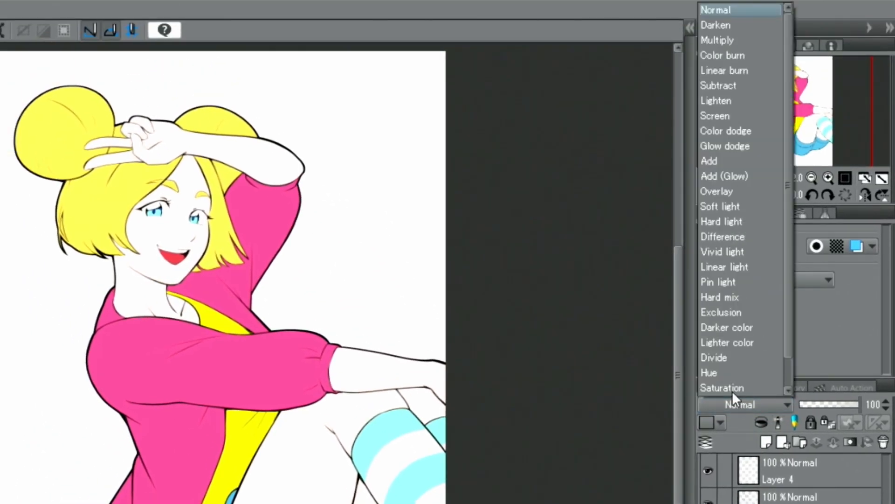
left_click(718, 41)
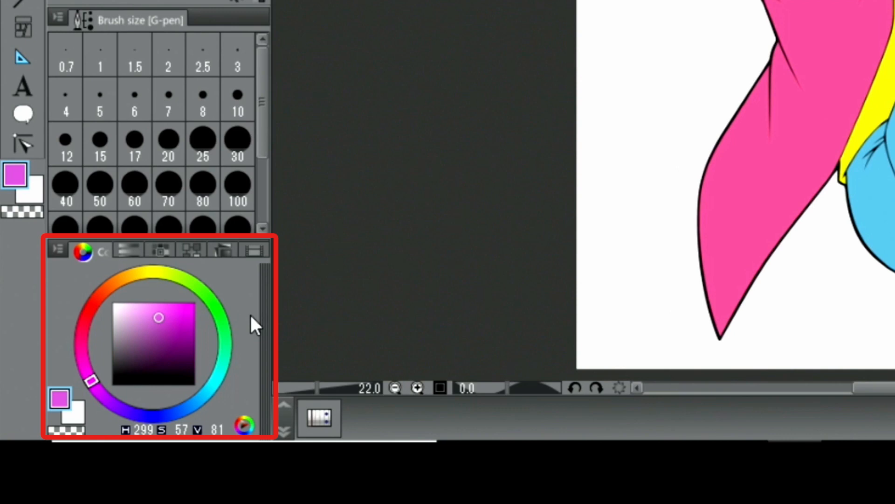
- Paint pale purple shadows (H 299, S 21, V 85) along the jacket's back with the G-pen and clip the layer to Folder 1
left_click_drag(155, 310, 131, 313)
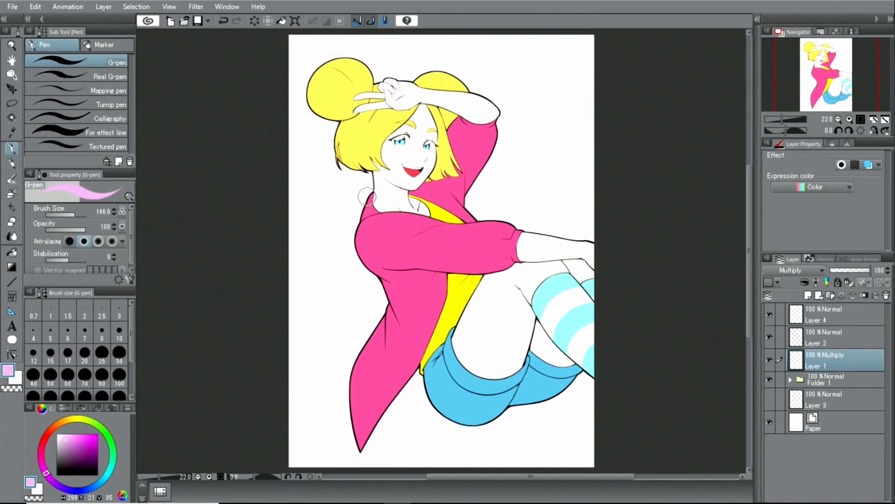
mouse_move(404, 154)
left_mouse_down()
mouse_move(409, 237)
mouse_move(421, 250)
left_mouse_up()
mouse_move(374, 282)
left_mouse_down()
mouse_move(394, 315)
mouse_move(381, 350)
mouse_move(380, 317)
mouse_move(383, 337)
mouse_move(363, 372)
mouse_move(367, 349)
mouse_move(356, 426)
left_mouse_up()
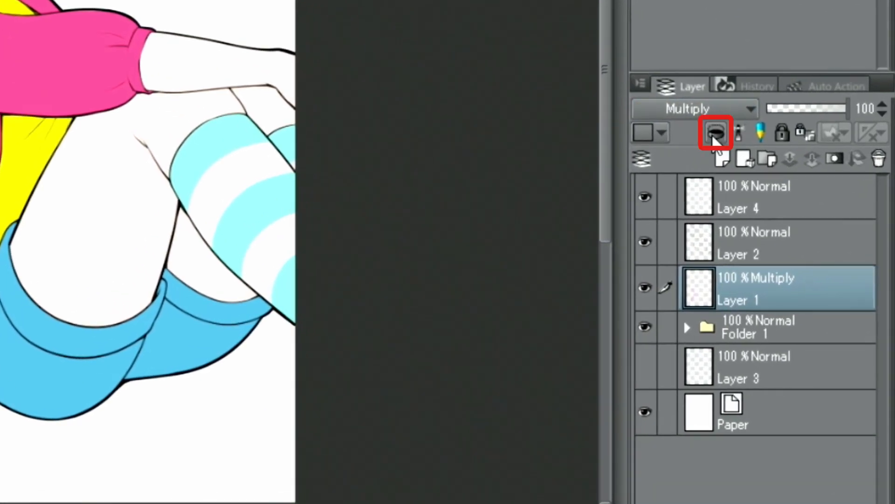
left_click(714, 134)
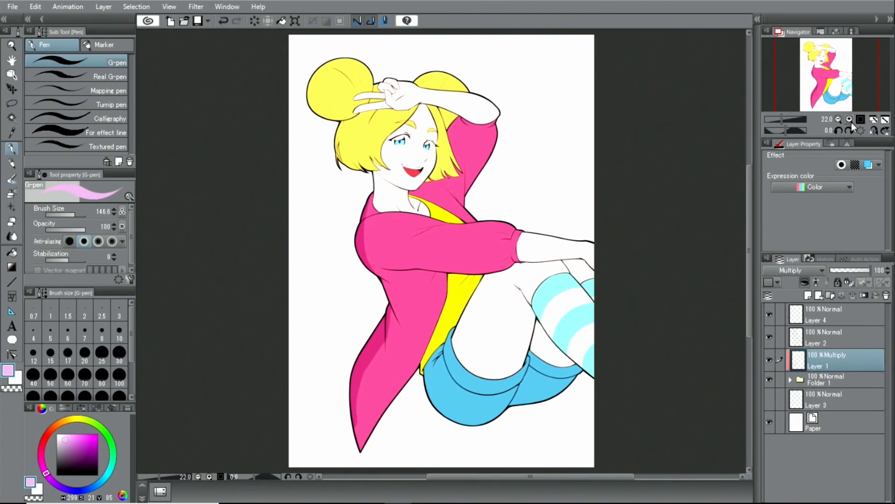
- Extend the shadow along the jacket's tail and back fold with the G-pen, and switch to the Hard eraser for cleaning its edges
left_click(845, 85)
left_click_drag(811, 73, 807, 78)
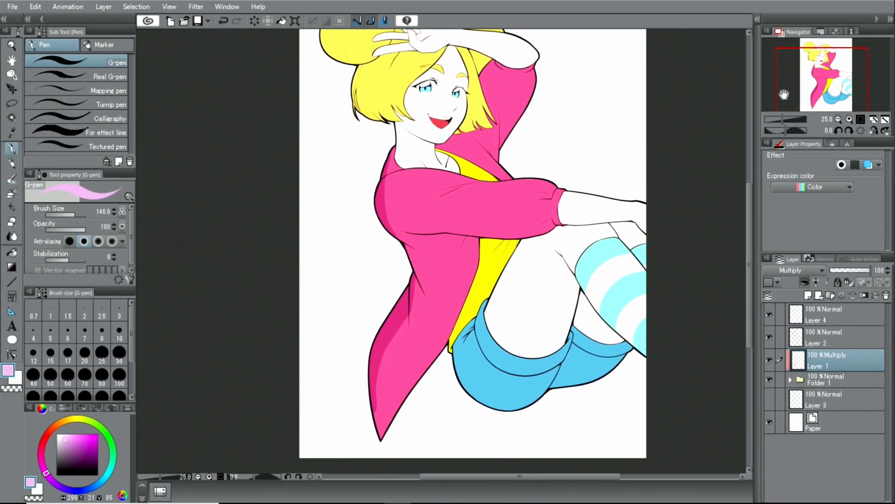
left_click_drag(386, 347, 371, 408)
left_click_drag(411, 328, 413, 279)
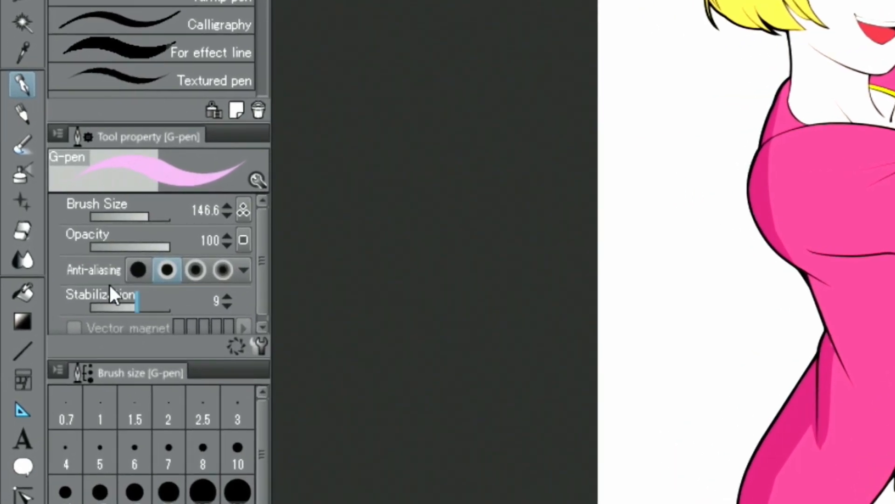
left_click(23, 230)
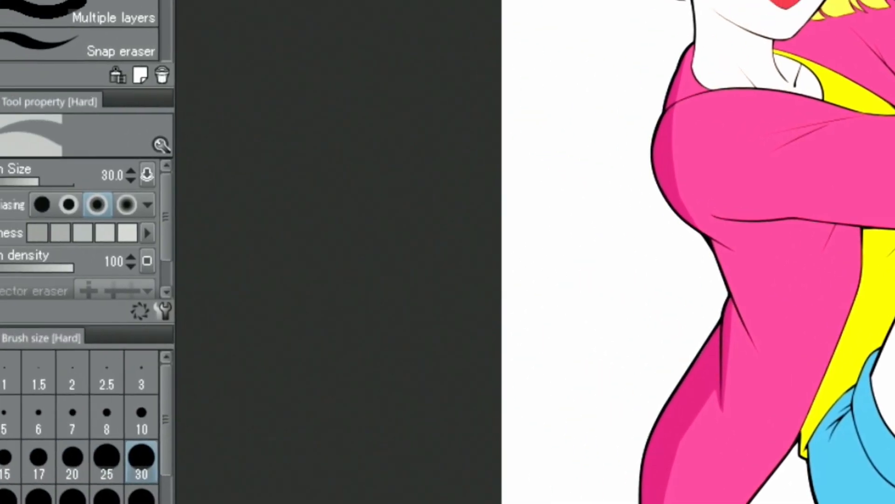
- Fill the far shorts leg, its cuff and the far thigh with the shadow colour using the Refer other layers fill
left_click(21, 297)
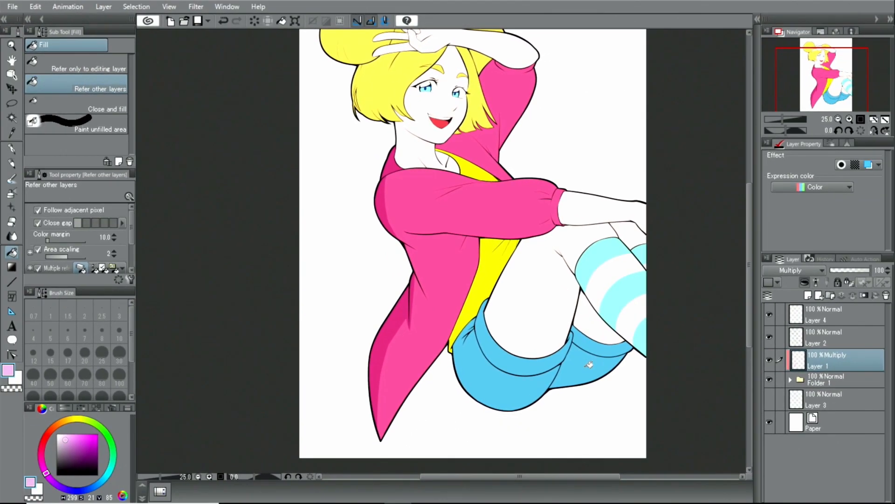
left_click(589, 365)
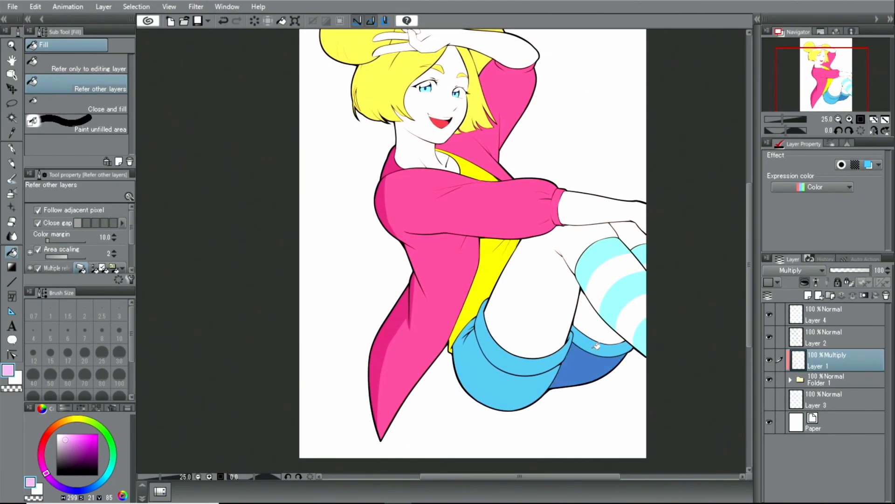
left_click(597, 345)
left_click(601, 329)
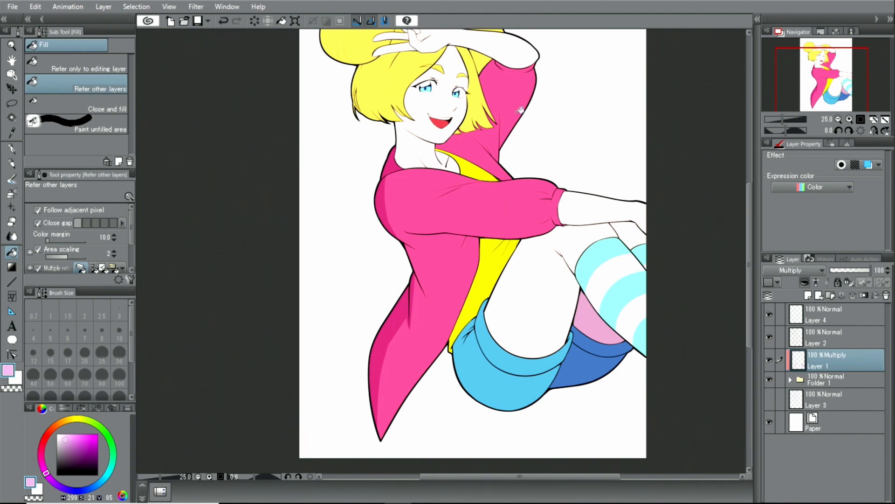
left_click_drag(826, 73, 821, 80)
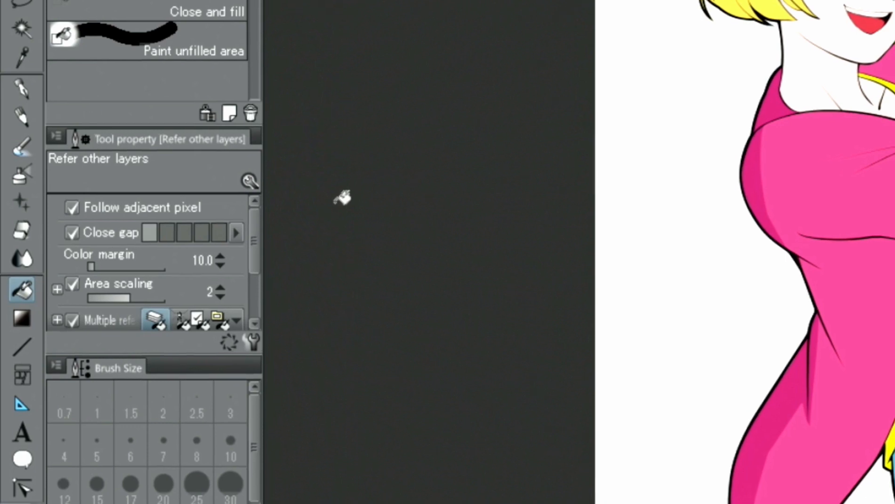
- Paint shadow down the underside of the near thigh and shorts with the G-pen, and erase the spill on the striped sock
left_click(21, 87)
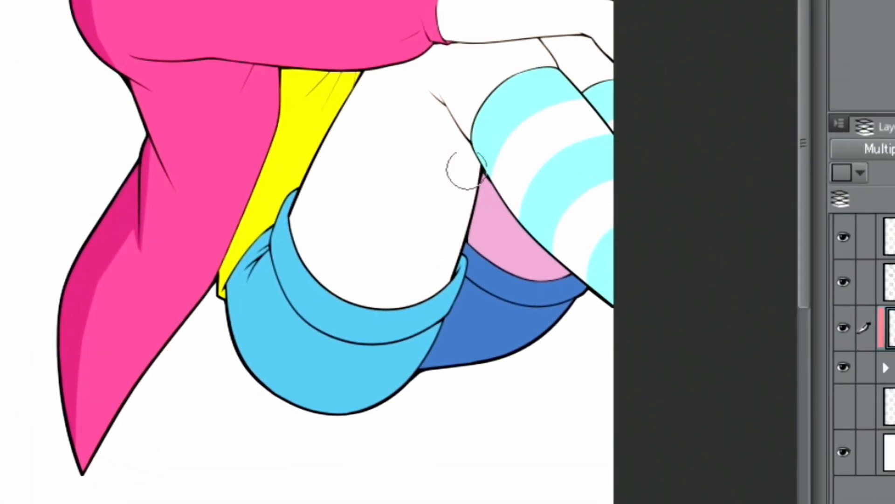
left_click_drag(475, 124, 421, 290)
mouse_move(466, 140)
left_mouse_down()
mouse_move(409, 307)
mouse_move(394, 307)
mouse_move(390, 327)
mouse_move(391, 314)
mouse_move(443, 296)
mouse_move(373, 373)
mouse_move(386, 343)
mouse_move(313, 391)
mouse_move(447, 380)
mouse_move(345, 415)
left_mouse_up()
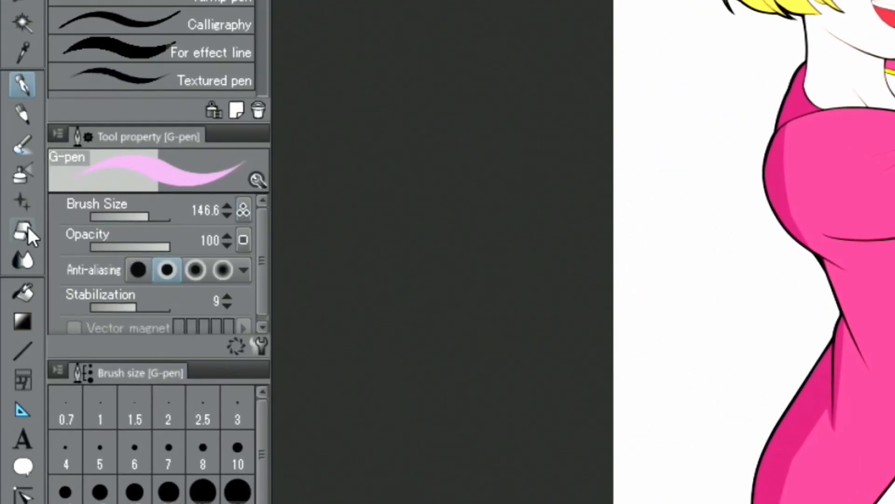
left_click(21, 230)
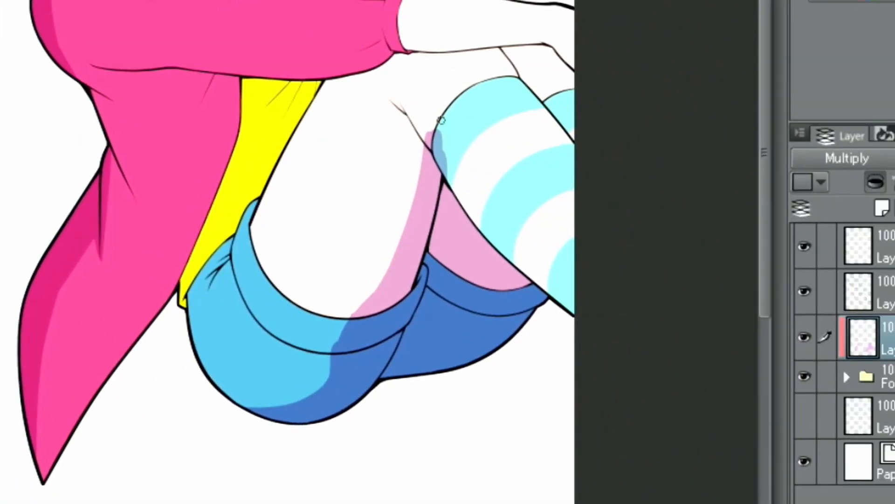
mouse_move(474, 130)
left_mouse_down()
mouse_move(481, 177)
mouse_move(462, 140)
mouse_move(469, 163)
left_mouse_up()
left_click_drag(390, 267, 354, 312)
- Paint shadows along the lower edge of the large hair bun and down the back of the hair with the G-pen
key("p")
mouse_move(404, 98)
left_mouse_down()
mouse_move(444, 176)
mouse_move(550, 298)
left_mouse_up()
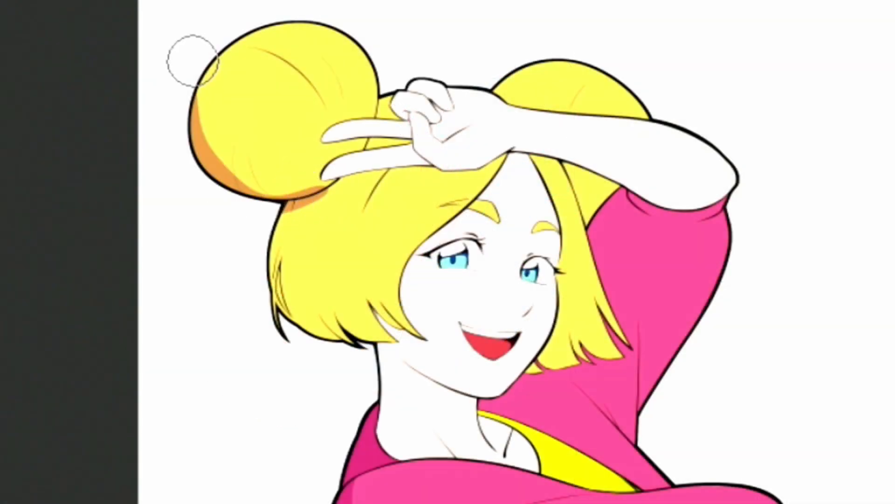
left_click_drag(193, 61, 179, 125)
left_click_drag(309, 201, 309, 321)
left_click_drag(282, 213, 311, 374)
left_click_drag(336, 187, 382, 365)
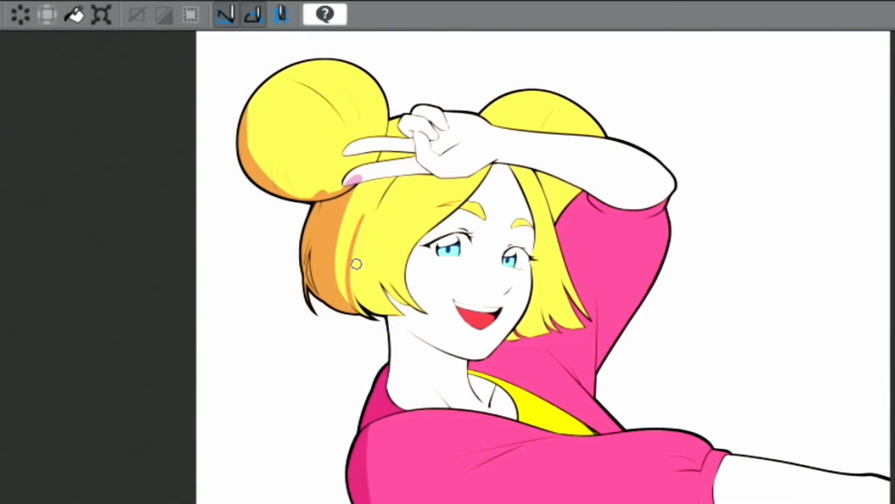
- Add finer strand shadows to the hair, undoing the stray stroke on the neck, and shade the area below the raised arm
mouse_move(361, 217)
left_mouse_down()
mouse_move(354, 308)
mouse_move(413, 333)
left_mouse_up()
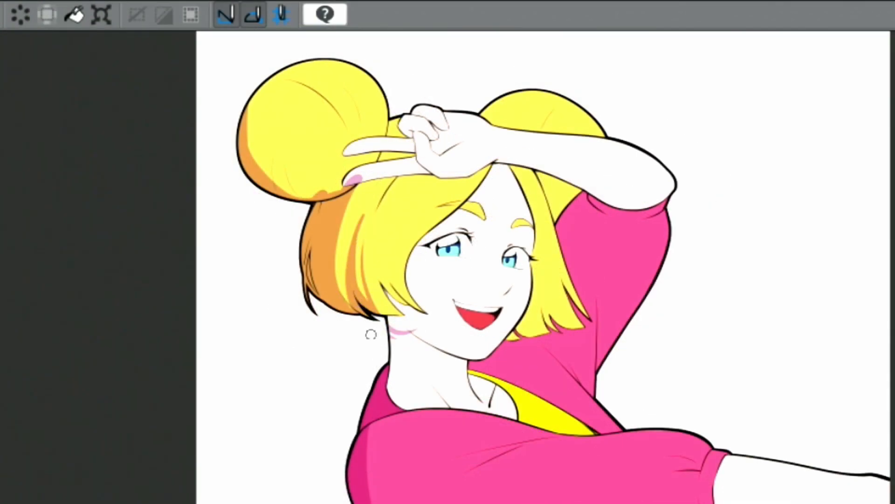
key("ctrl+z")
left_click_drag(341, 189, 308, 194)
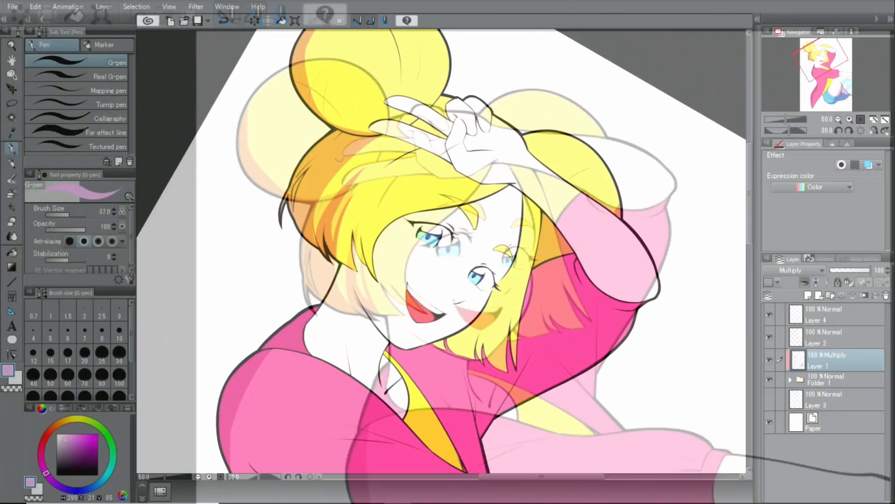
mouse_move(511, 180)
left_mouse_down()
mouse_move(571, 241)
mouse_move(602, 290)
left_mouse_up()
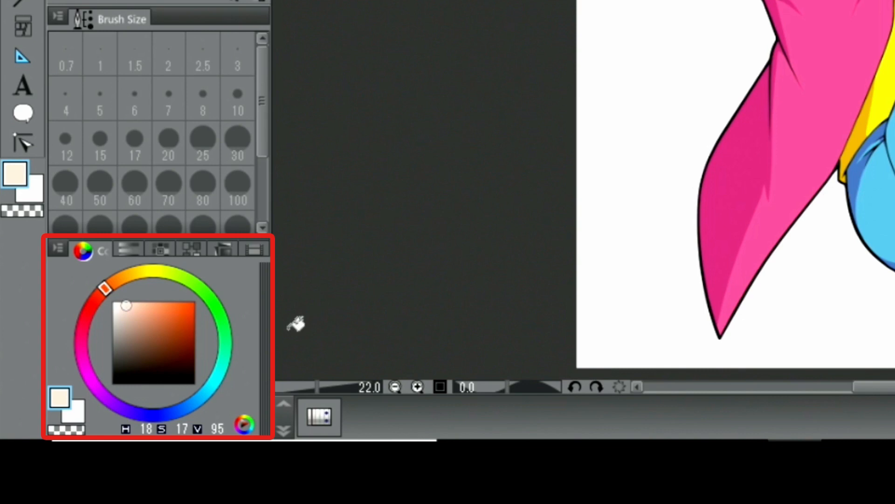
- Create a selection from the hair on Layer 5 and fill its shadows on Layer 1 with a paler lilac
left_click_drag(89, 372, 87, 367)
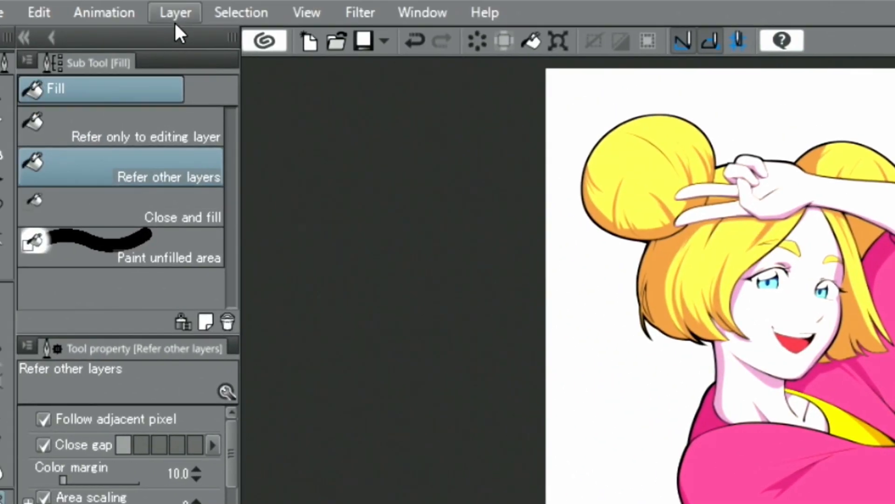
left_click(171, 14)
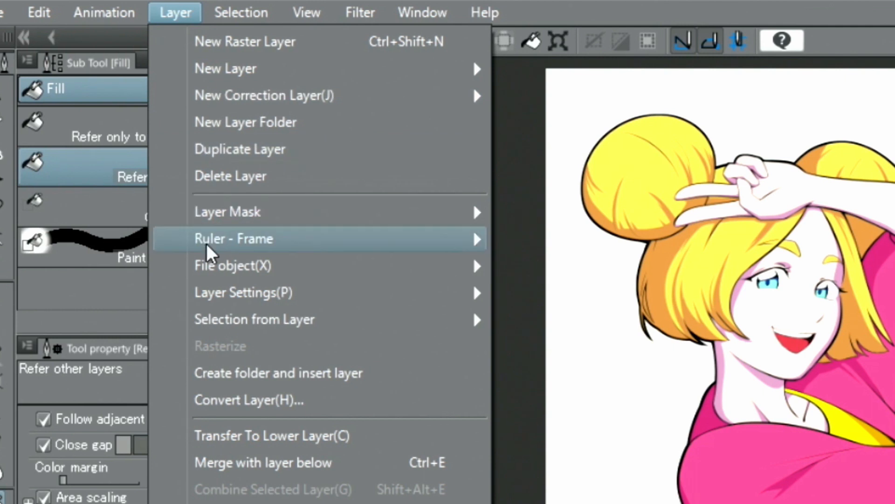
mouse_move(215, 327)
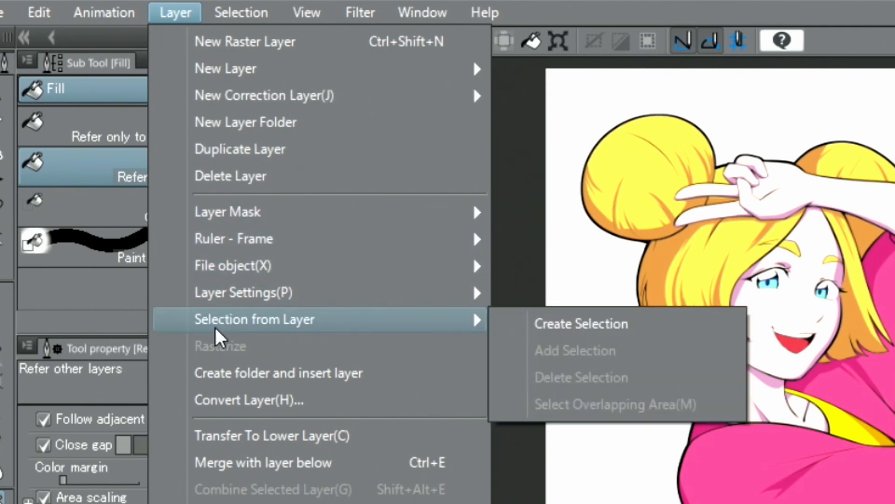
left_click(553, 331)
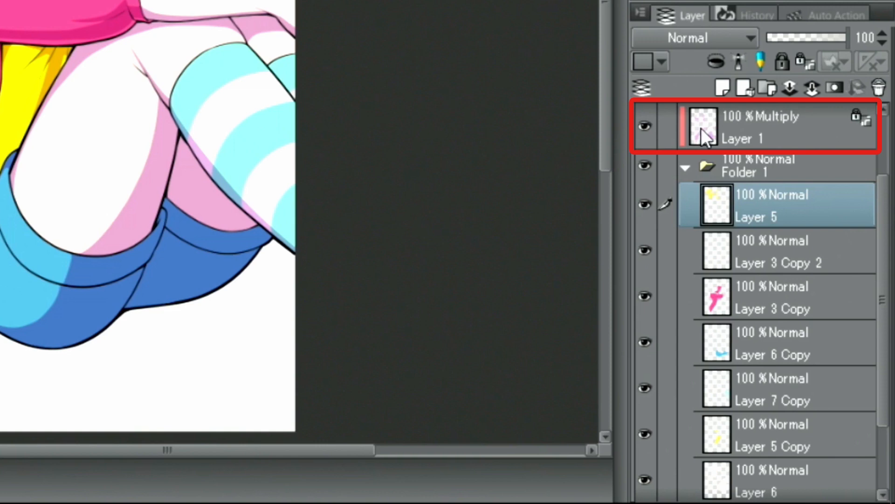
left_click(701, 129)
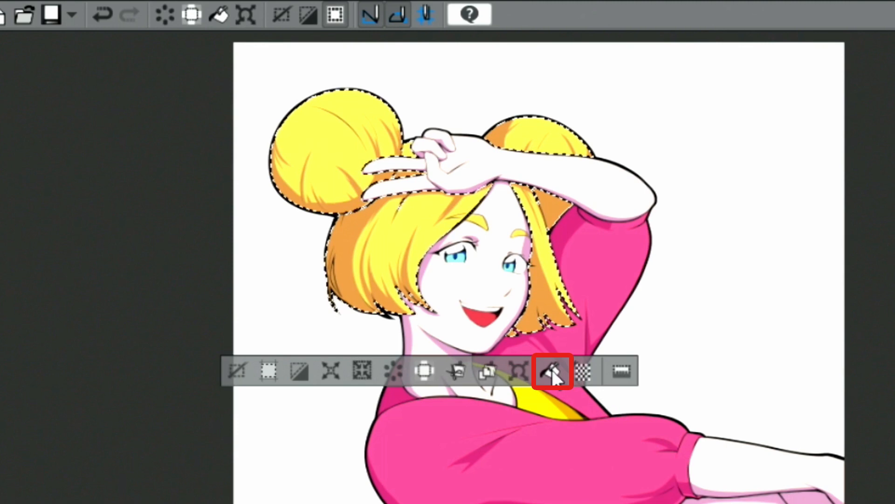
left_click(552, 368)
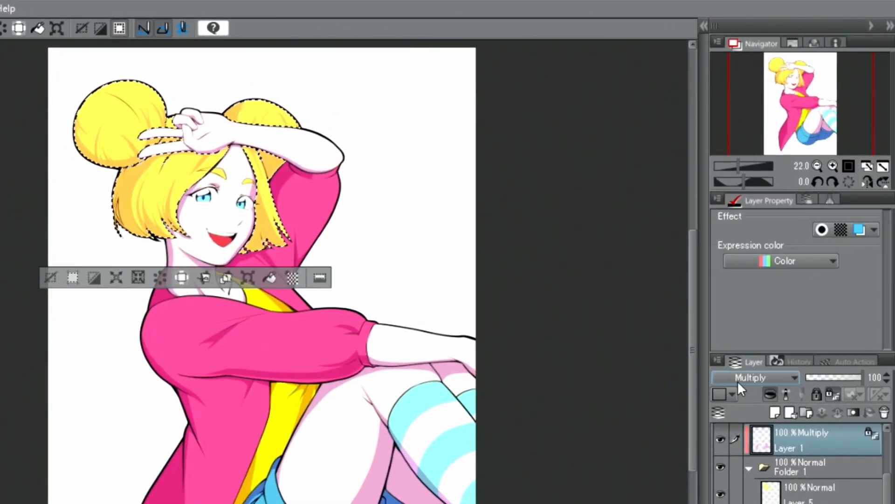
- Set Layer 1's blending mode to Normal to inspect the plain shadow colours, and clear the hair selection
left_click(737, 380)
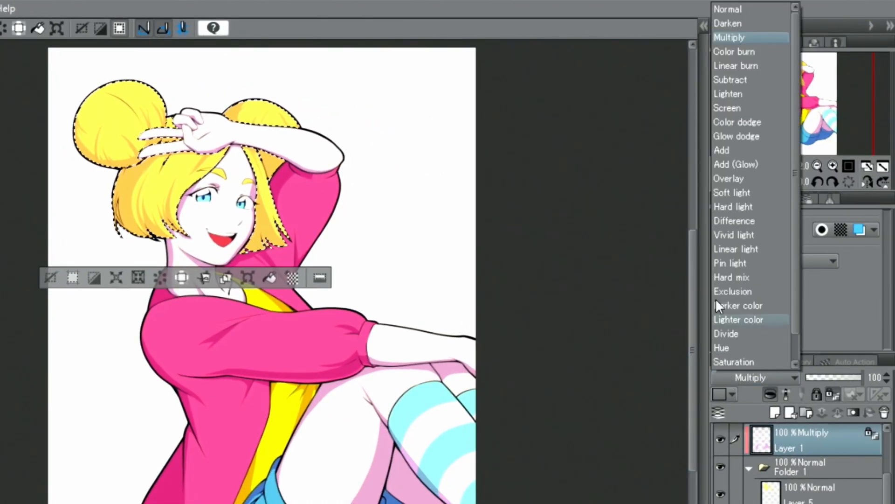
left_click(729, 6)
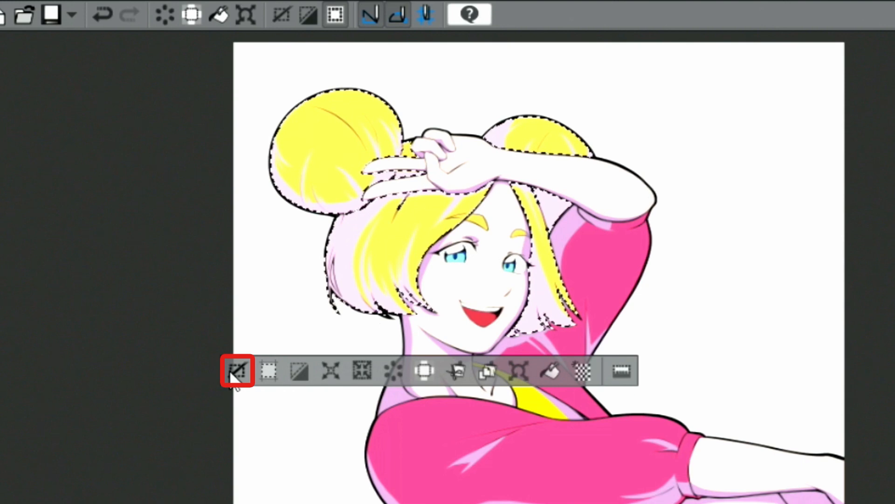
left_click(233, 372)
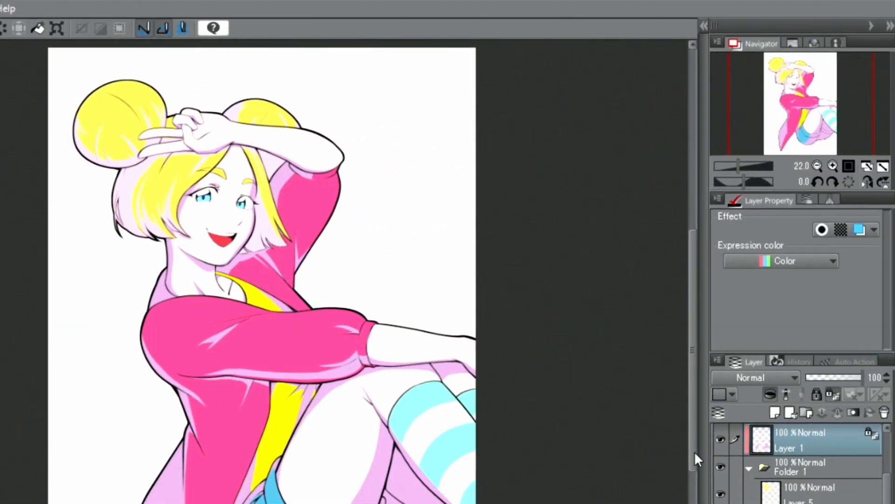
- Return the shadow layer, Layer 1, to the Multiply blending mode
left_click(751, 376)
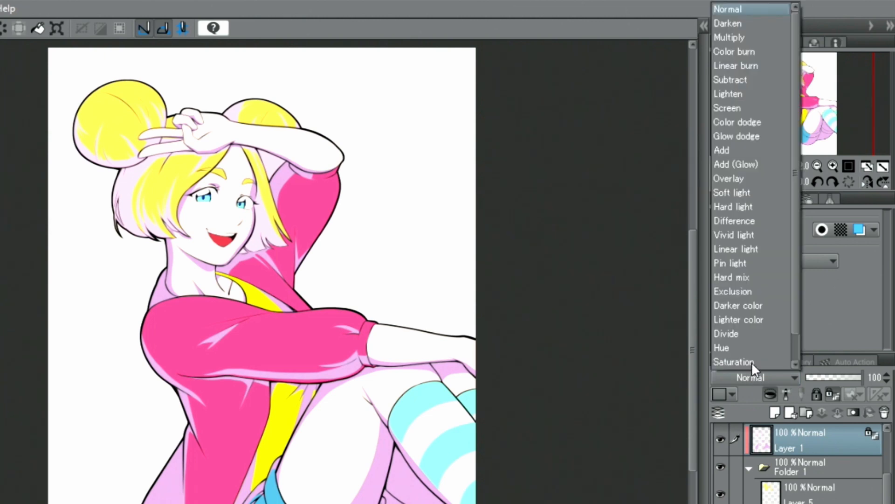
left_click(751, 37)
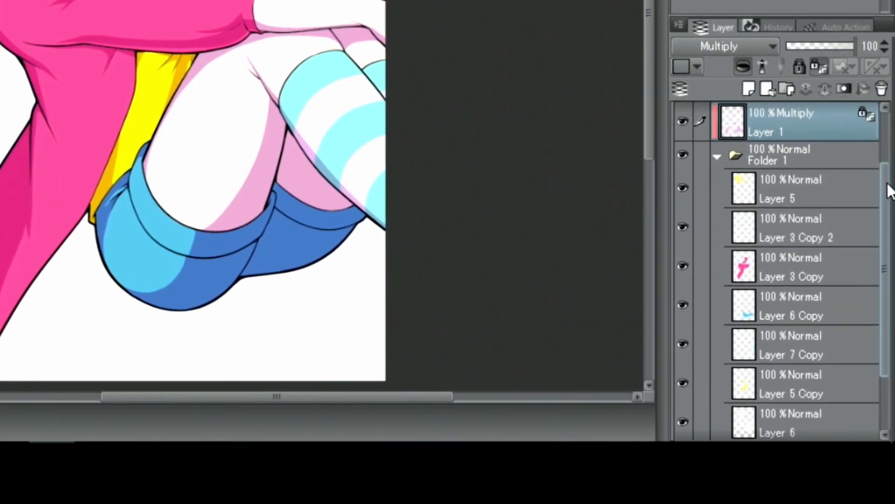
- Create a selection from the skin layer in Folder 1
scroll(828, 445, "down", 1)
left_click(811, 409)
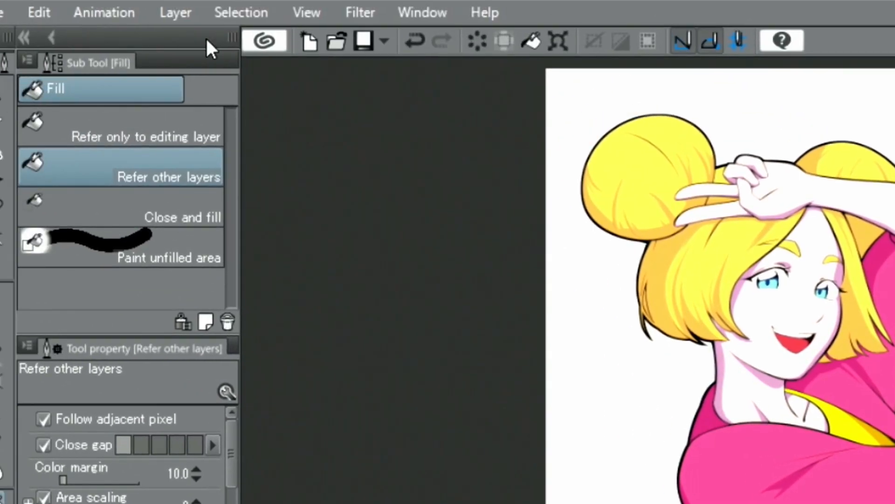
left_click(175, 13)
mouse_move(296, 325)
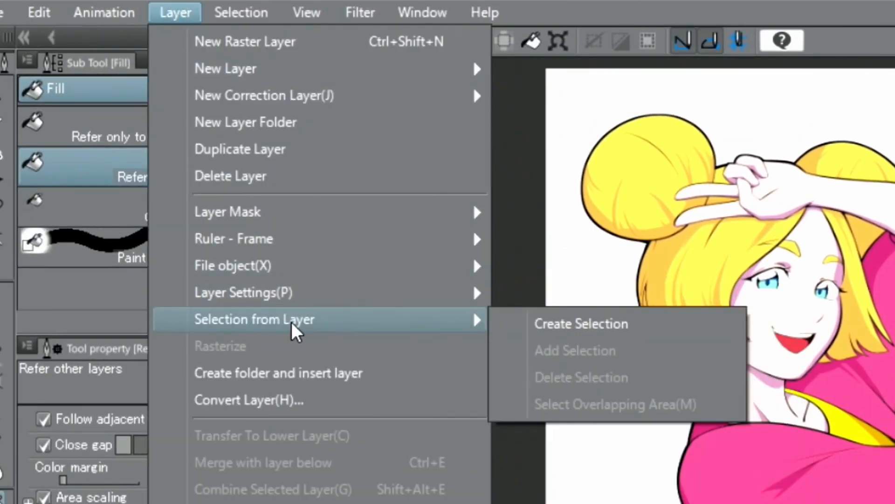
left_click(515, 330)
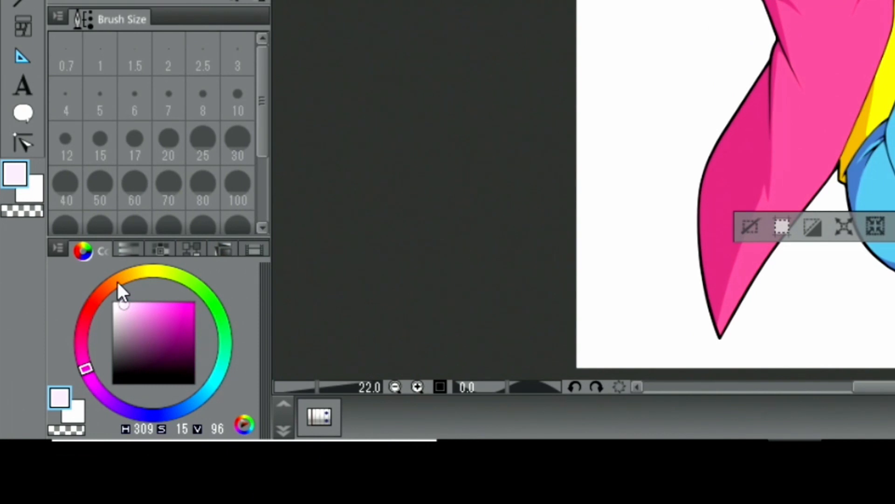
- Fill the skin shadows on Layer 1 with a pale orange inside the selection, and clear the selection
left_click(110, 283)
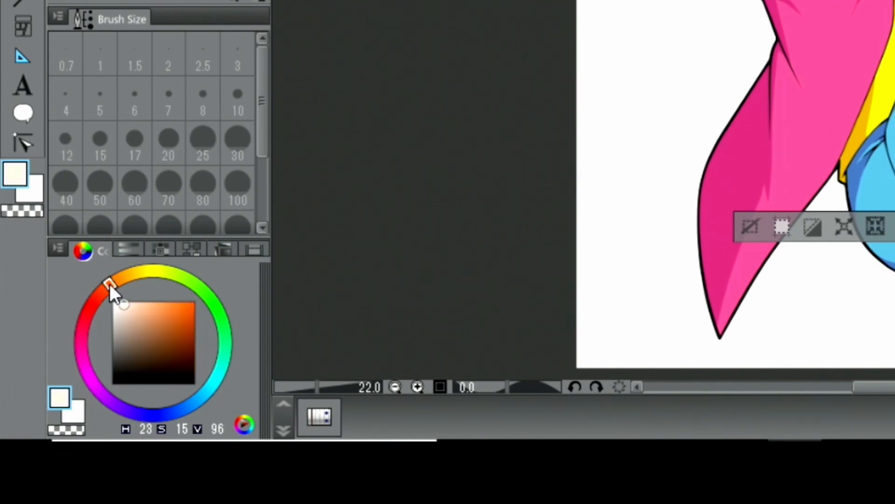
left_click(128, 304)
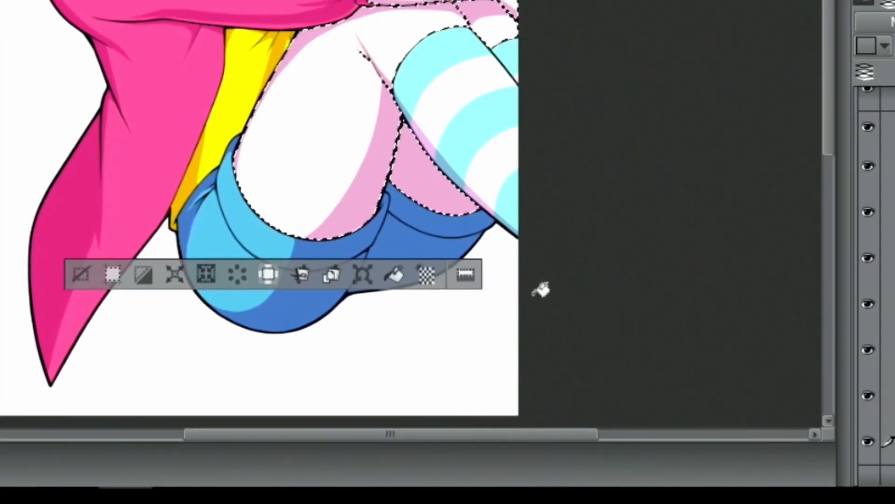
left_click(742, 122)
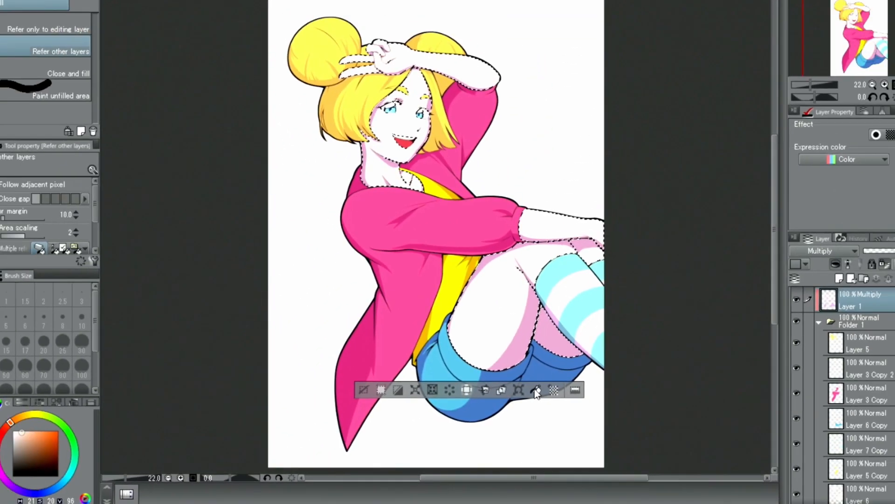
left_click(536, 391)
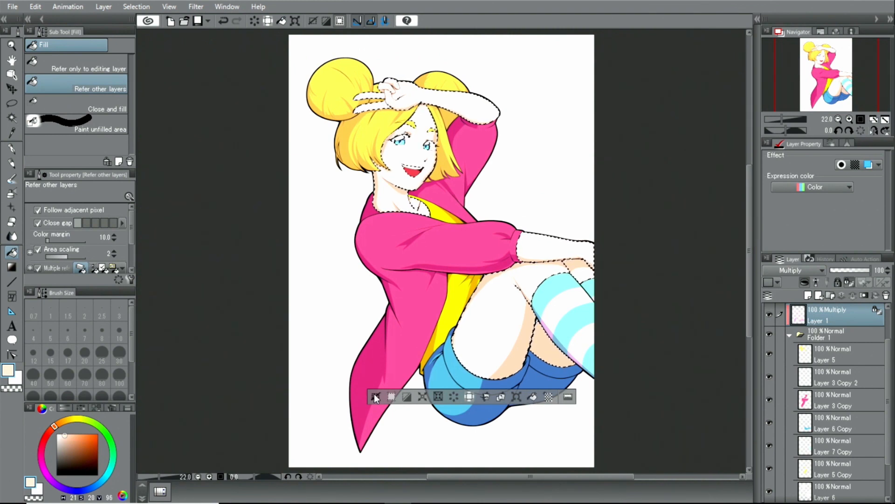
left_click(376, 397)
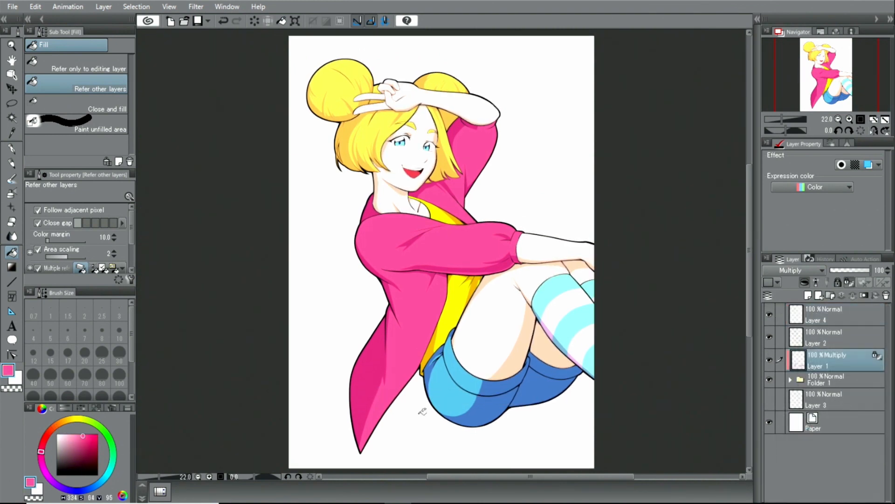
- Hide the Multiply shadow layer, Layer 1, and add a new layer directly above it
left_click(769, 360)
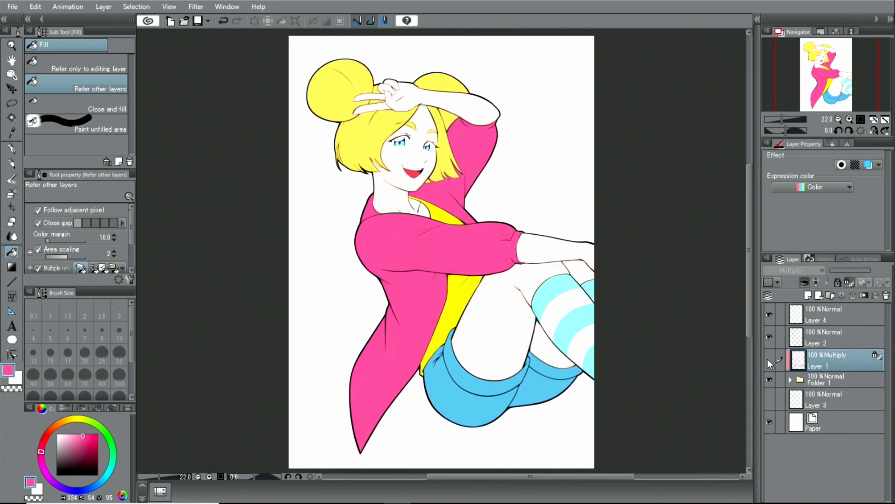
left_click(808, 294)
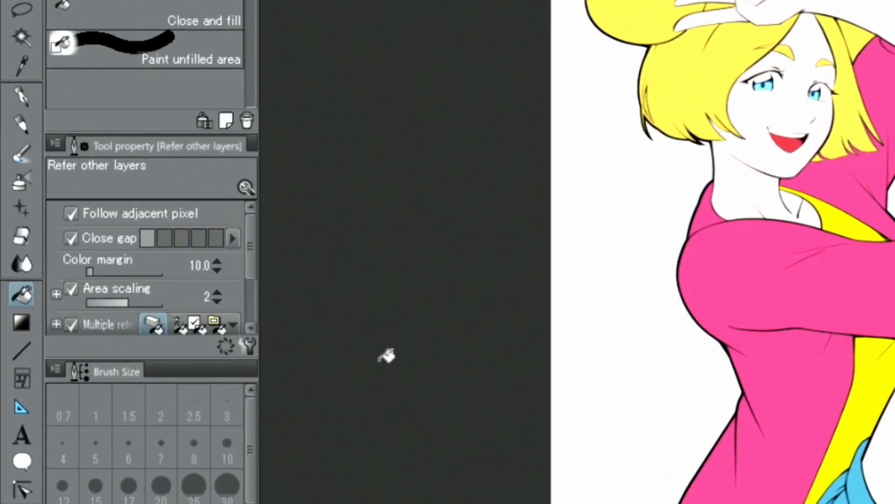
- Paint soft pale peach blush on both cheeks of the character with the Soft airbrush on the new layer
left_click(16, 189)
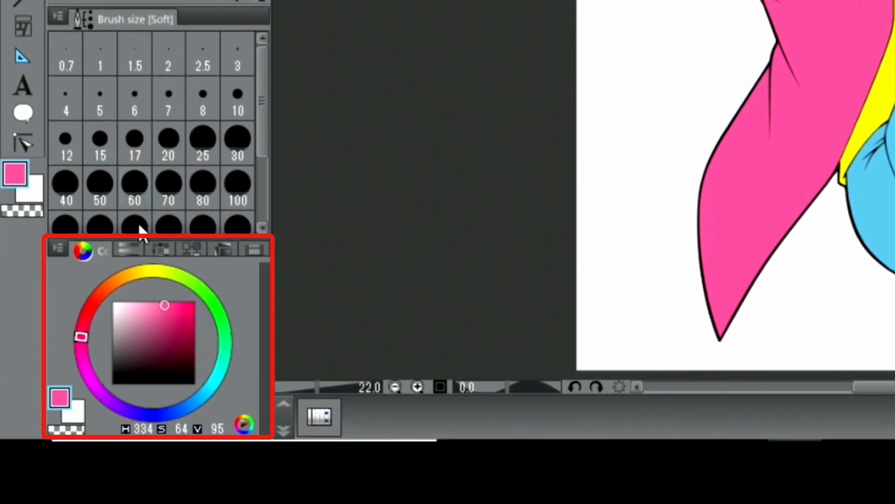
left_click(106, 286)
left_click(129, 304)
mouse_move(102, 285)
left_mouse_down()
mouse_move(90, 293)
mouse_move(134, 301)
left_mouse_up()
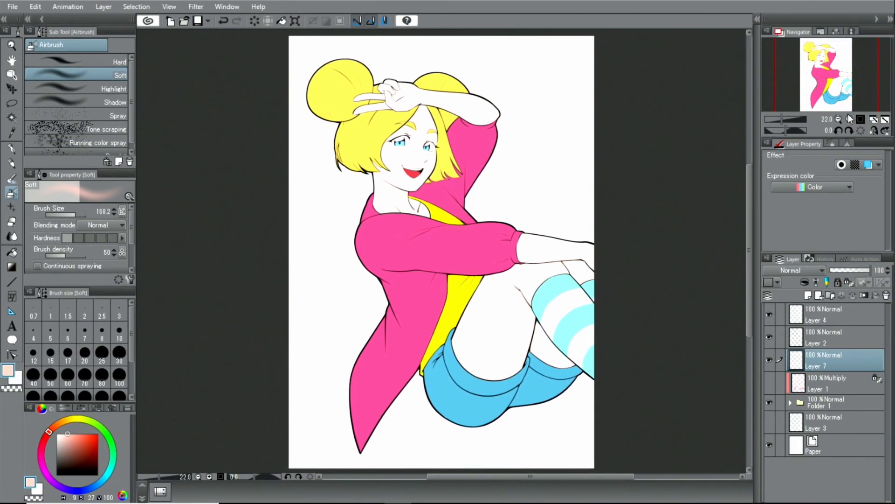
left_click(849, 119)
left_click(848, 119)
left_click_drag(826, 77, 817, 59)
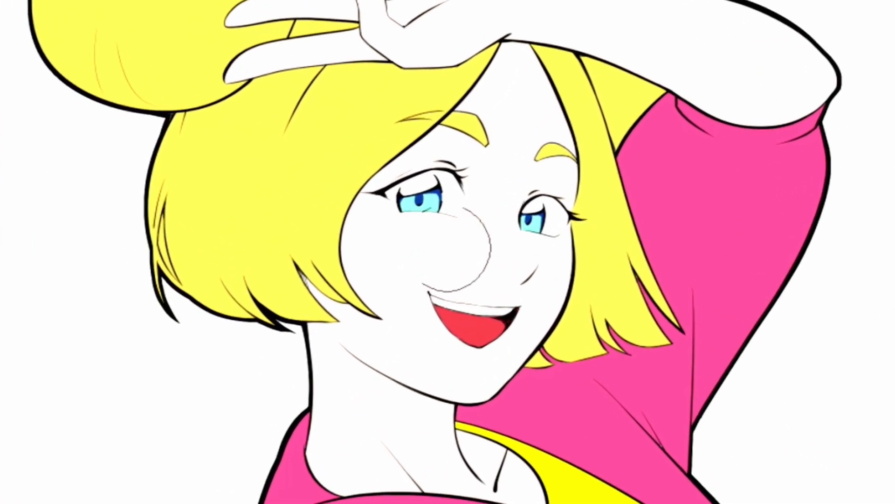
mouse_move(351, 238)
left_mouse_down()
mouse_move(380, 230)
mouse_move(371, 234)
left_mouse_up()
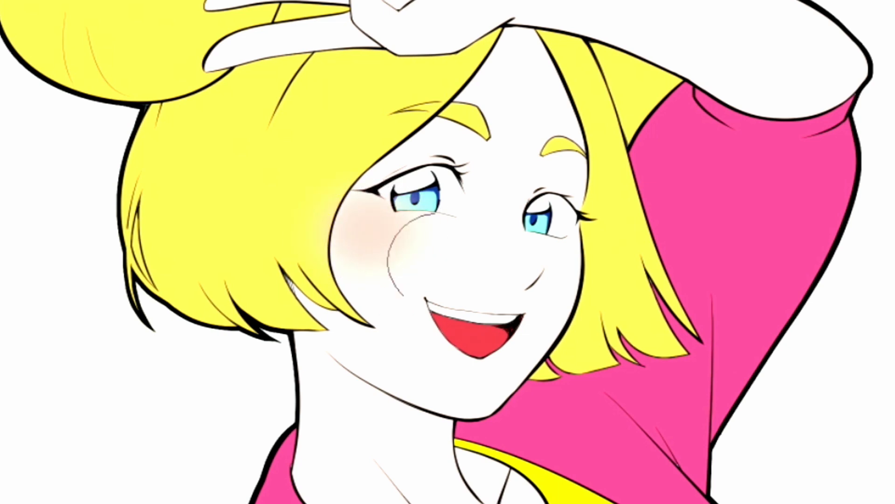
mouse_move(565, 253)
left_mouse_down()
mouse_move(569, 240)
mouse_move(539, 233)
left_mouse_up()
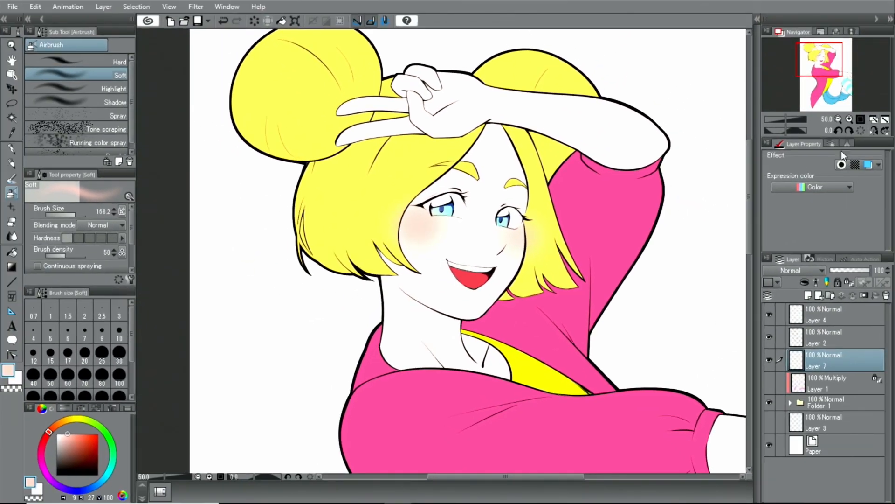
left_click(884, 120)
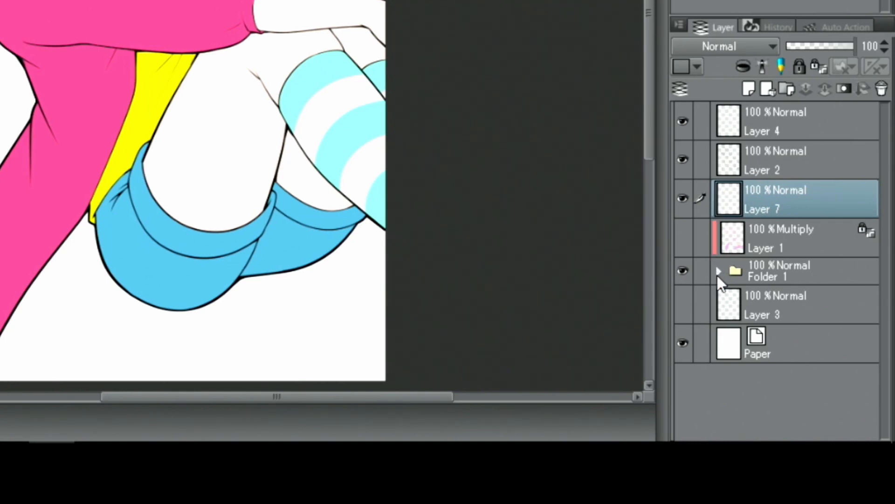
- Add a new layer above the hair layer, Layer 5, inside Folder 1 and clip it to the hair
left_click(718, 272)
left_click(816, 311)
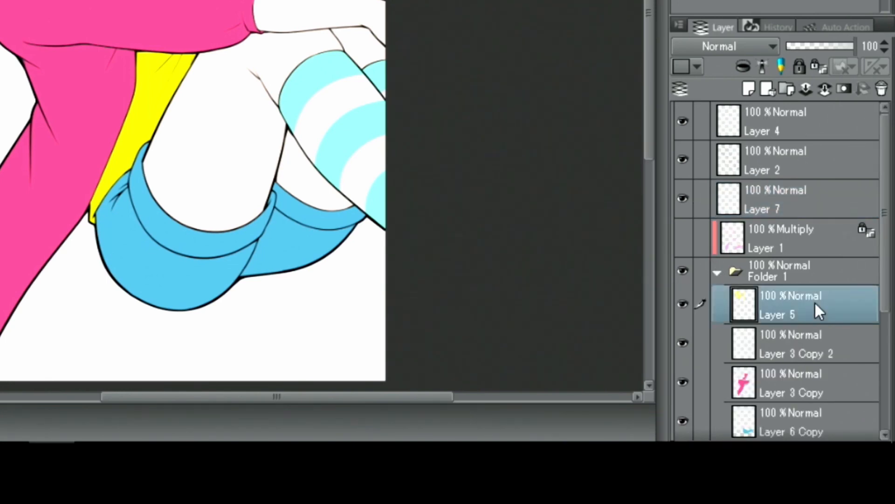
left_click(748, 89)
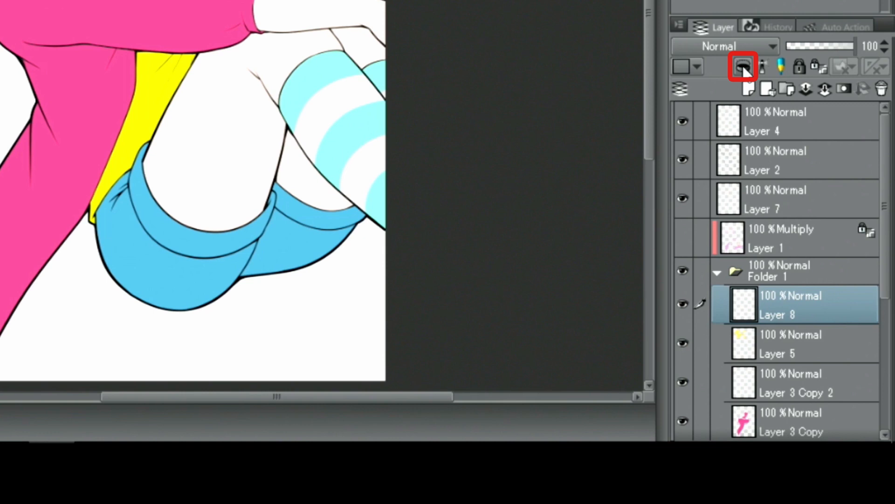
left_click(743, 68)
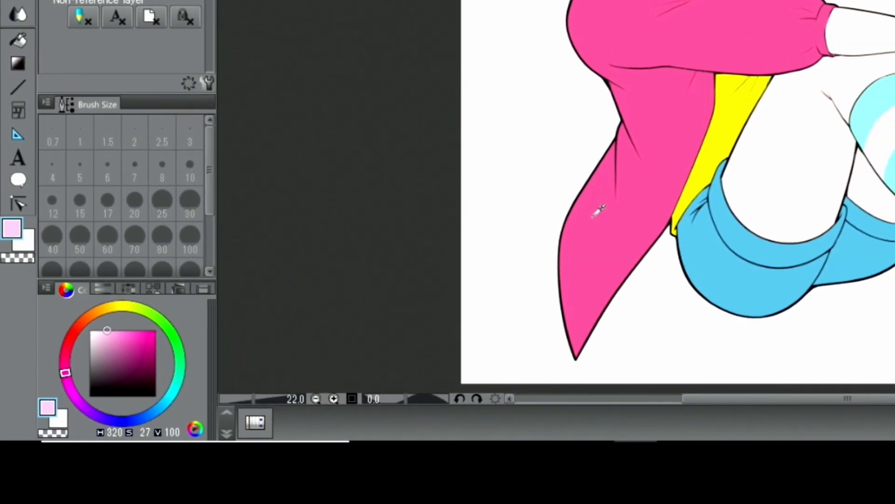
- Sample the jacket's pink and paint broad streaks through the front hair with the G-pen on the clipped layer
left_click(594, 217)
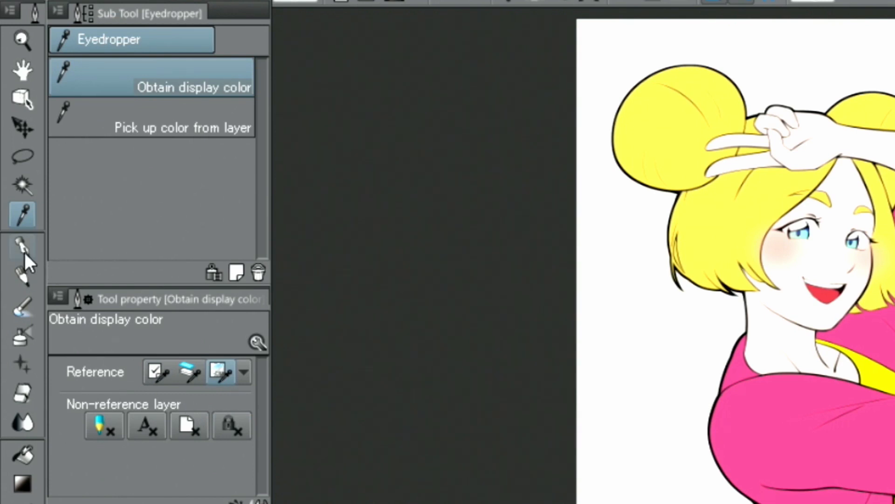
left_click(23, 247)
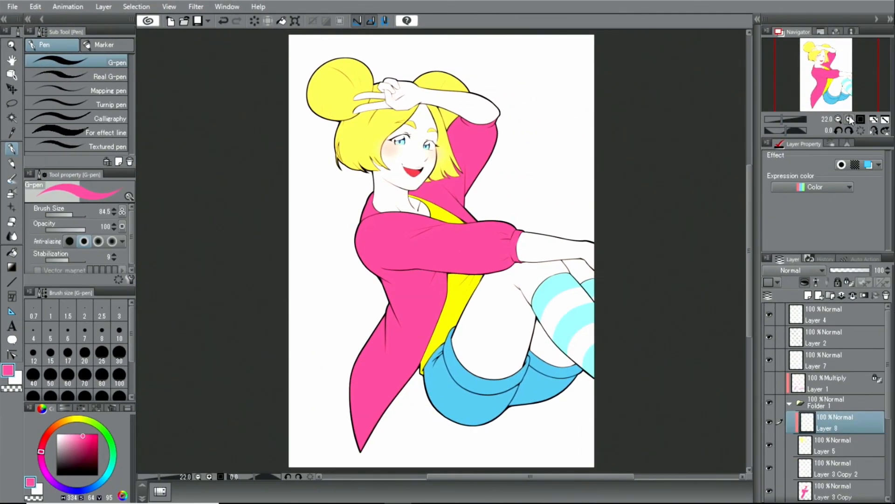
left_click(850, 120)
left_click_drag(832, 88, 823, 72)
left_click(850, 120)
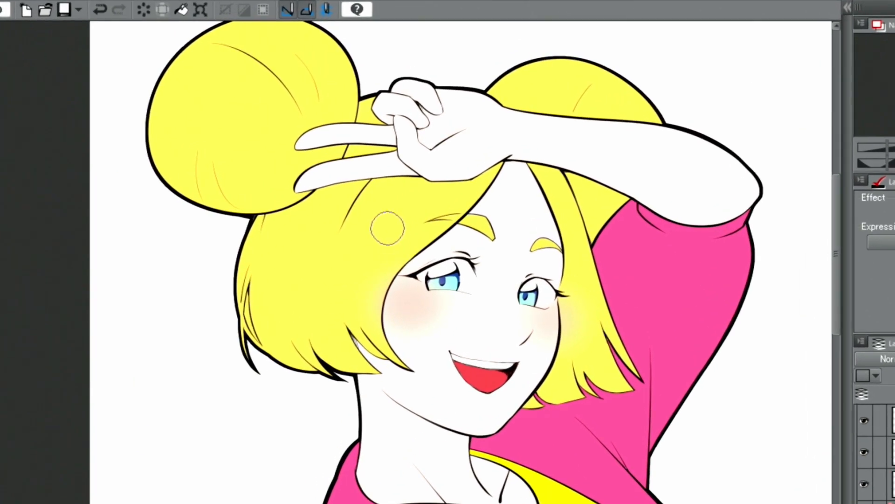
left_click_drag(419, 156, 378, 204)
left_click_drag(348, 236, 356, 373)
left_click_drag(373, 187, 349, 223)
mouse_move(372, 206)
left_mouse_down()
mouse_move(360, 336)
mouse_move(368, 378)
left_mouse_up()
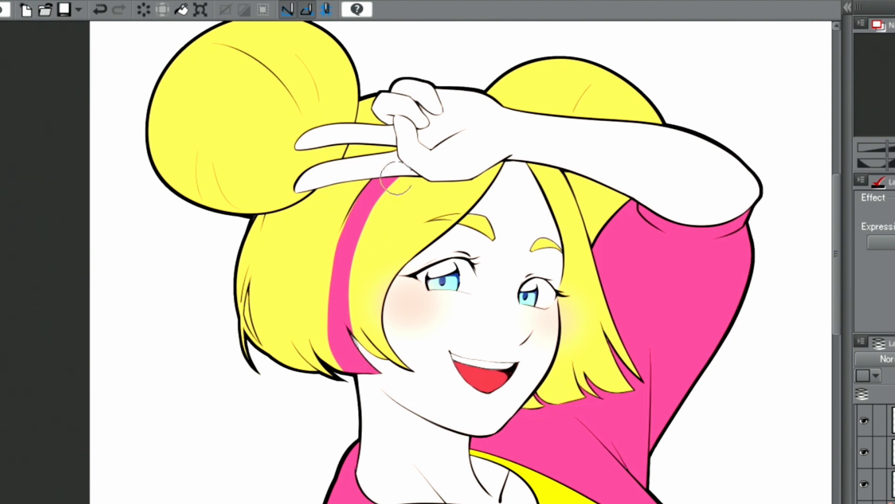
left_click_drag(359, 194, 359, 382)
left_click_drag(406, 180, 362, 317)
- Paint pink streaks across both hair buns and down the side strand beside the face
left_click_drag(602, 65, 548, 128)
mouse_move(543, 172)
left_mouse_down()
mouse_move(566, 216)
mouse_move(608, 390)
left_mouse_up()
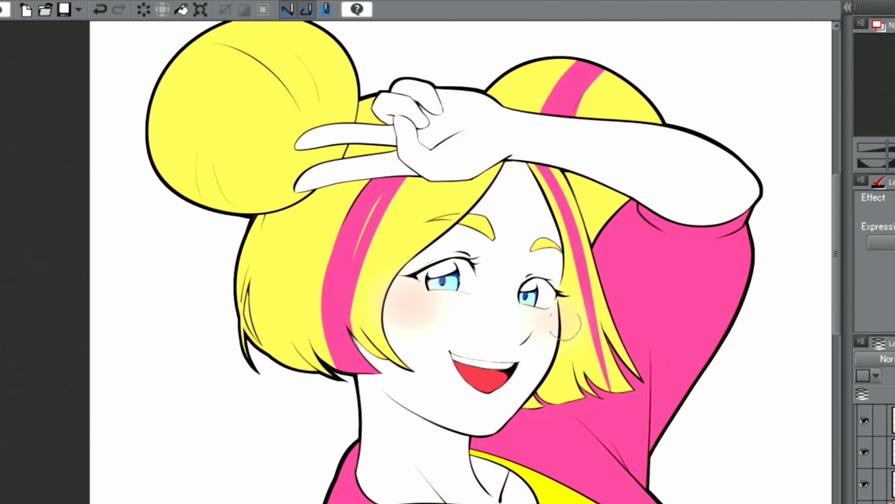
mouse_move(240, 62)
left_mouse_down()
mouse_move(199, 205)
mouse_move(257, 232)
left_mouse_up()
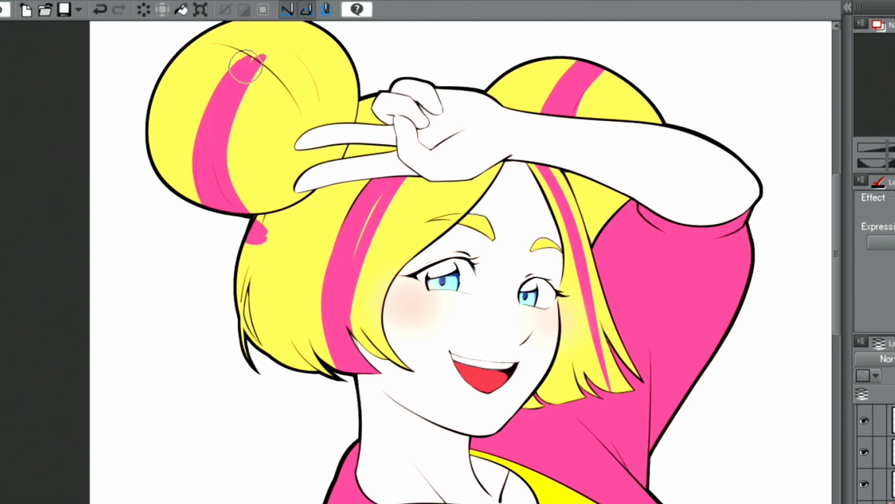
left_click_drag(236, 77, 251, 61)
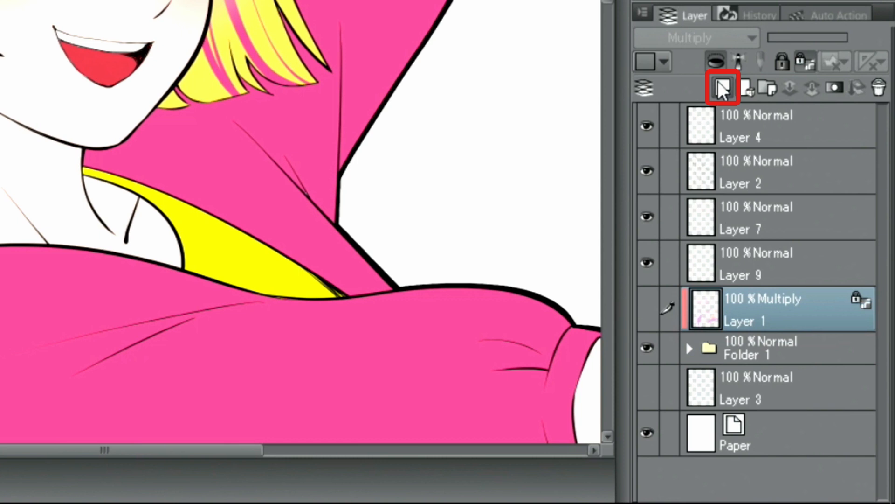
- Add a new clipped layer above Layer 1 and lighten the drawing colour to a pale pink with saturation 35
left_click(721, 86)
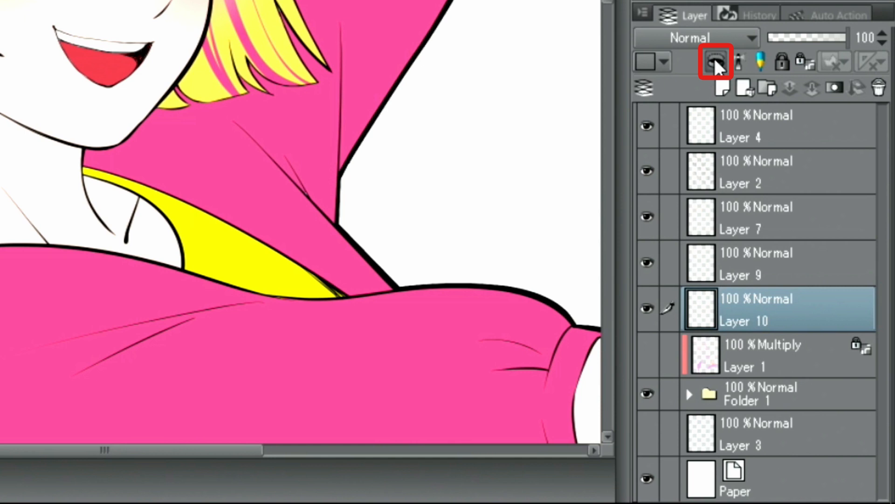
left_click(716, 63)
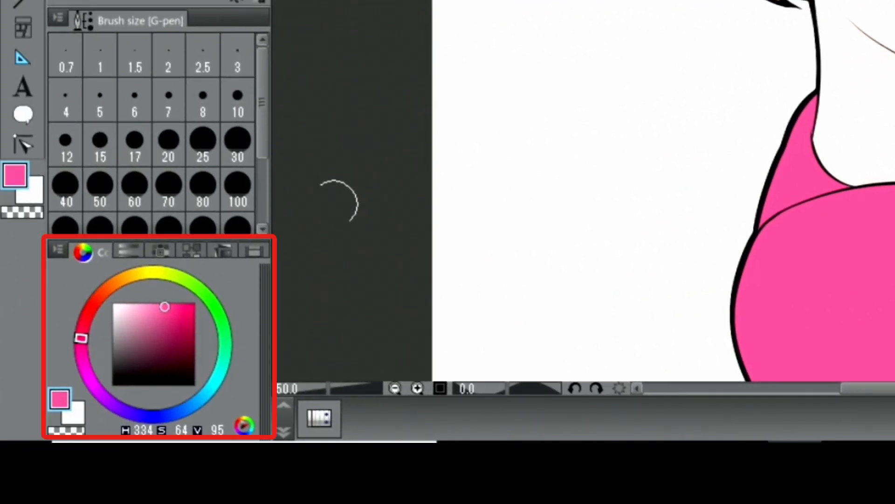
left_click_drag(164, 307, 141, 302)
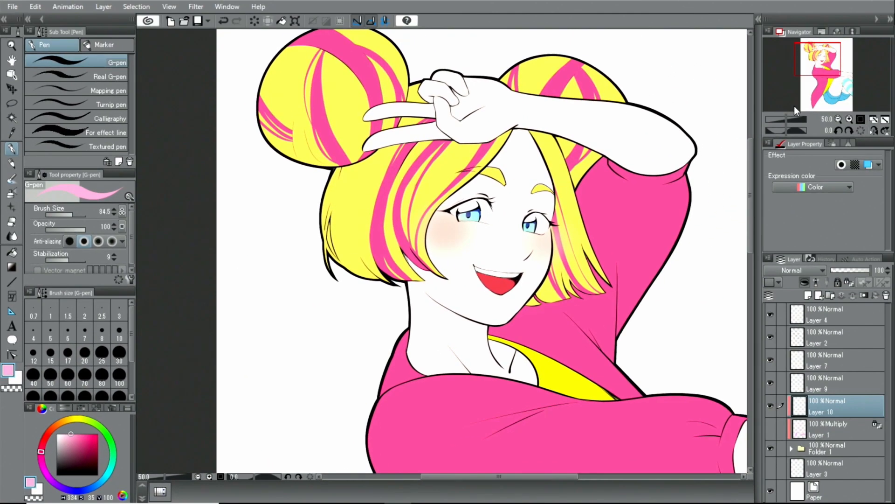
- Draw a thin pale pink highlight along the front sleeve's upper edge with the G-pen at size 48.8, and erase its overspill
left_click_drag(812, 54, 822, 65)
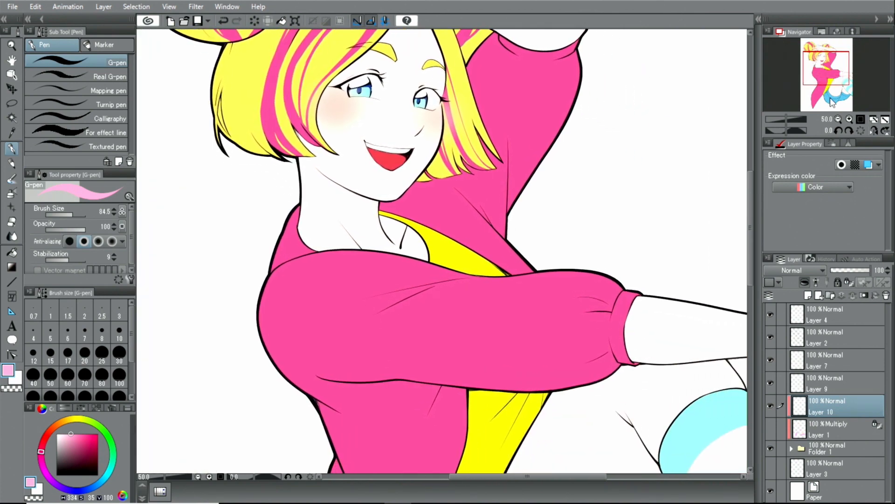
left_click(836, 131)
left_click(836, 131)
left_click(836, 131)
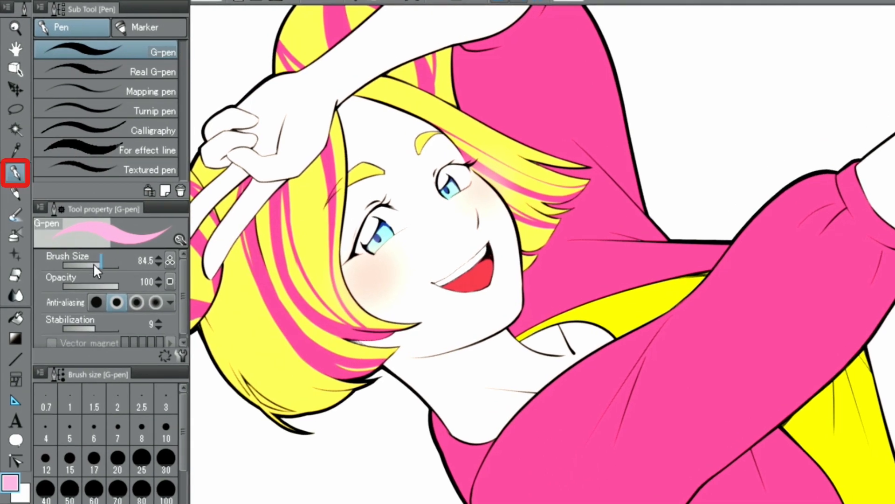
left_click_drag(95, 264, 98, 265)
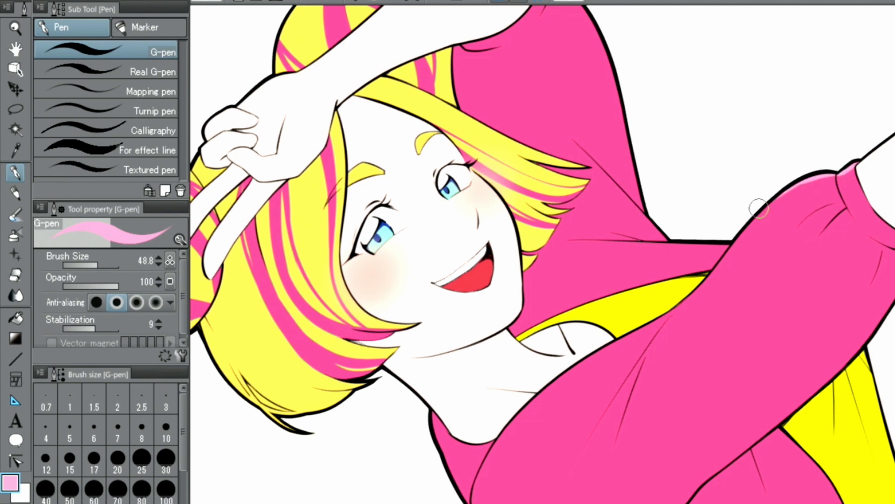
left_click_drag(731, 249, 583, 348)
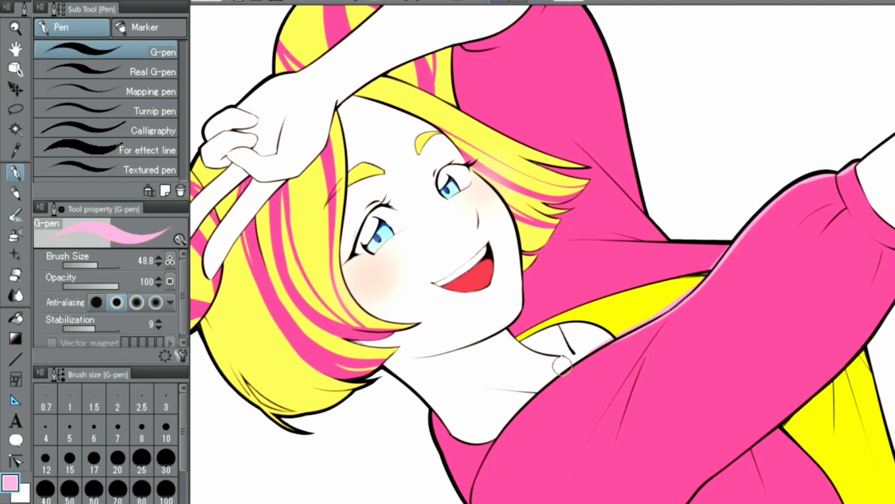
left_click(15, 276)
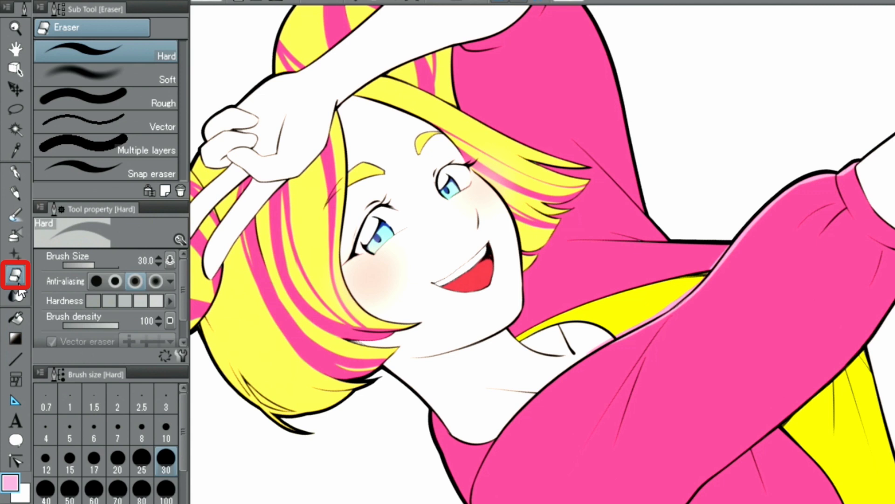
mouse_move(598, 345)
left_mouse_down()
mouse_move(642, 326)
mouse_move(698, 278)
left_mouse_up()
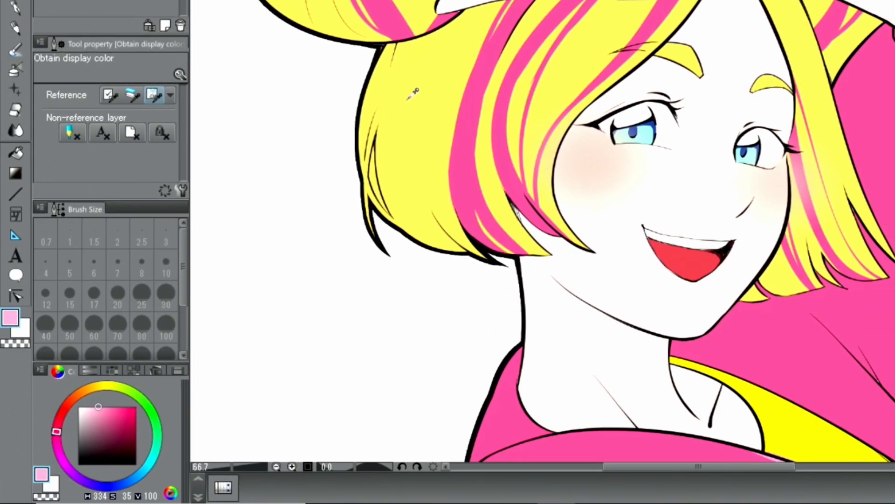
- Sample the hair's yellow, lighten it to a pale yellow and switch to the G-pen
left_click(408, 98)
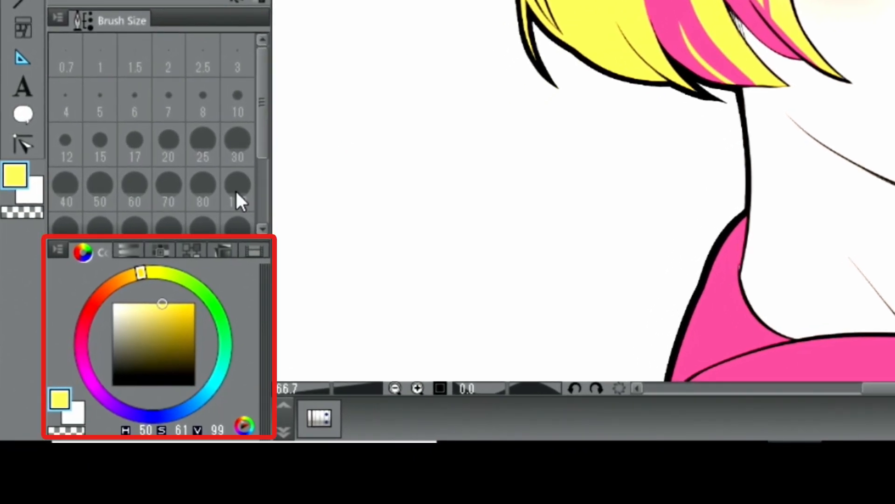
mouse_move(153, 301)
left_mouse_down()
mouse_move(140, 291)
mouse_move(140, 298)
left_mouse_up()
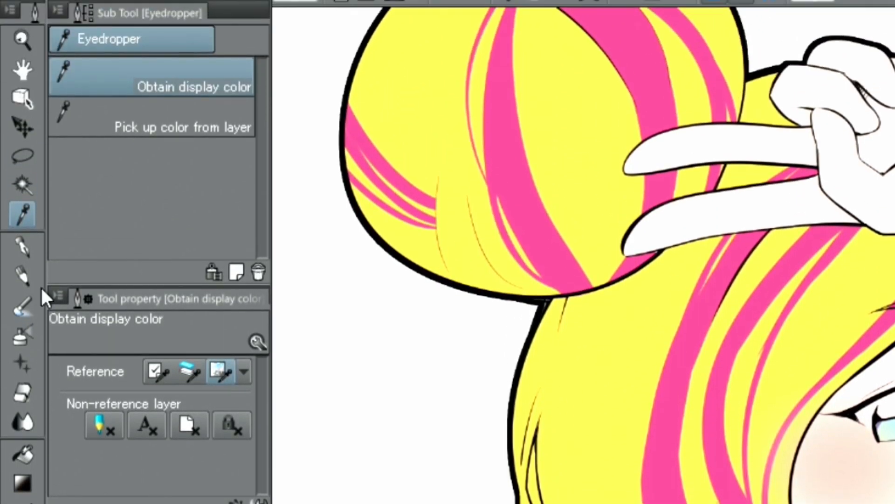
left_click(22, 137)
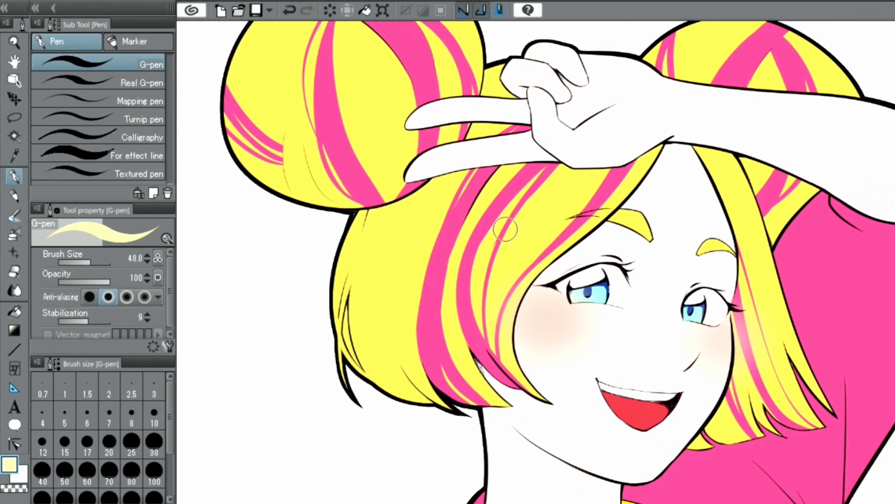
- Paint thin pale highlight strokes through the front hair and on the hair bun with the G-pen
left_click_drag(572, 177, 523, 236)
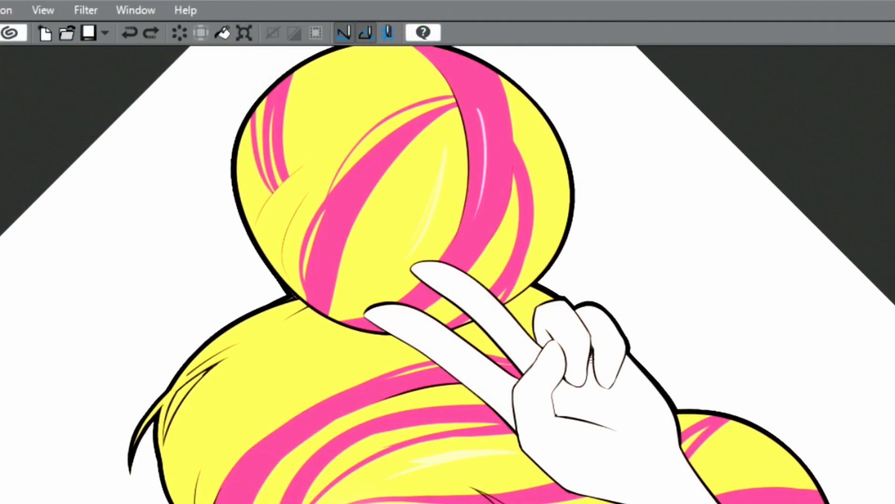
left_click_drag(504, 136, 508, 268)
left_click_drag(524, 200, 495, 306)
left_click_drag(517, 233, 509, 281)
left_click_drag(521, 217, 516, 250)
left_click_drag(511, 170, 515, 256)
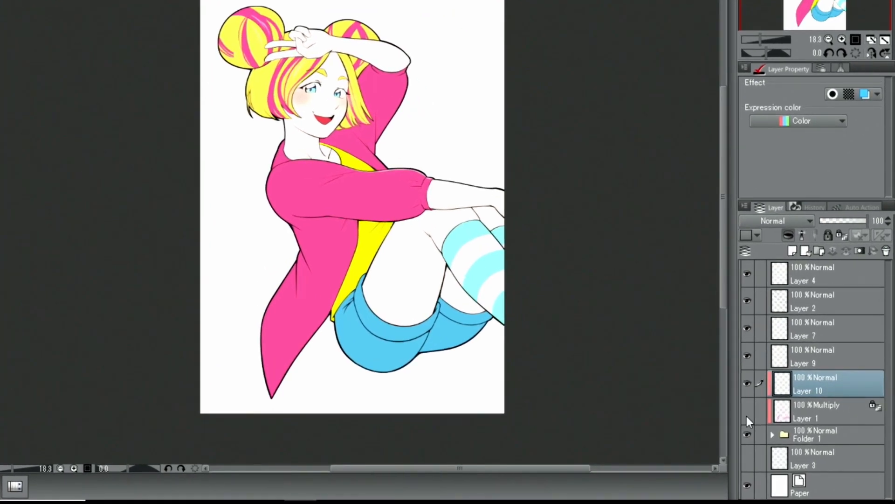
- Show shading Layer 1 again, create a new layer folder above Layer 4, and move Layer 4 and Layer 2 into it
left_click(747, 411)
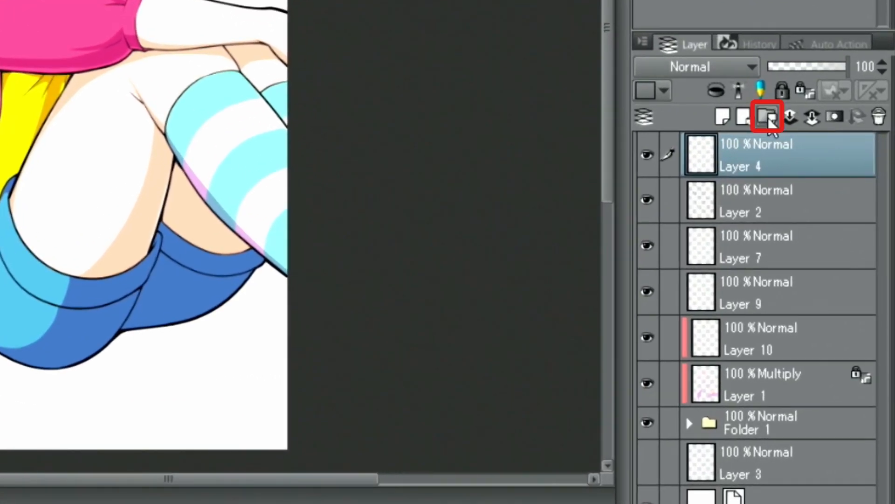
left_click(768, 118)
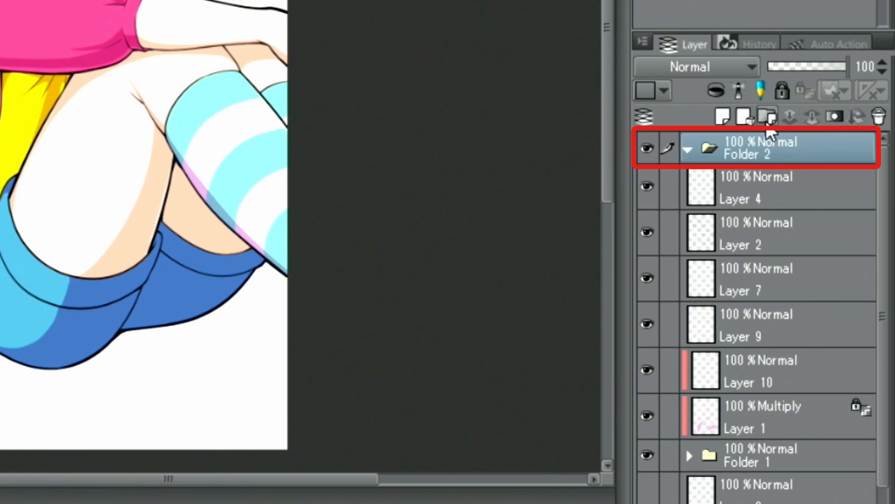
left_click(768, 194)
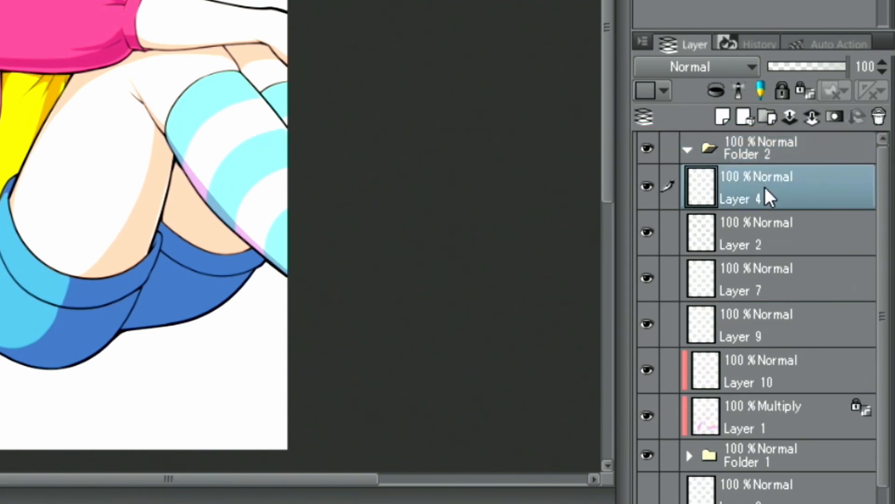
left_click(668, 232)
left_click_drag(787, 189, 768, 156)
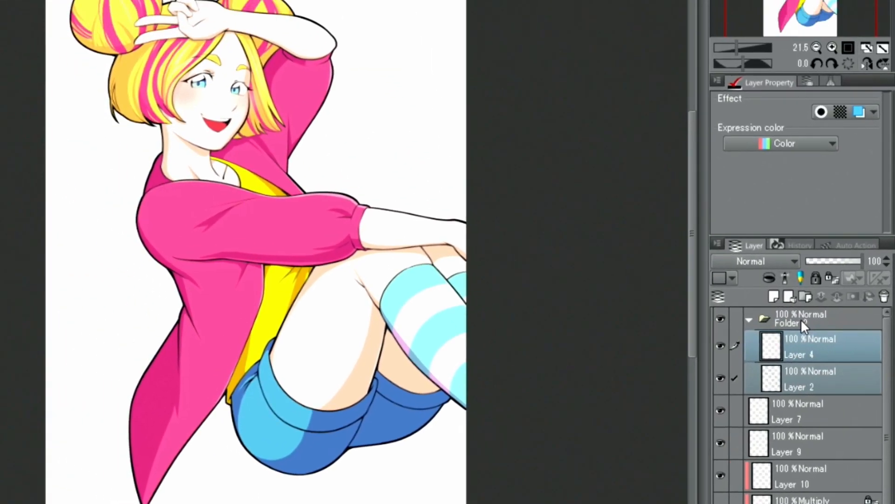
left_click(789, 343)
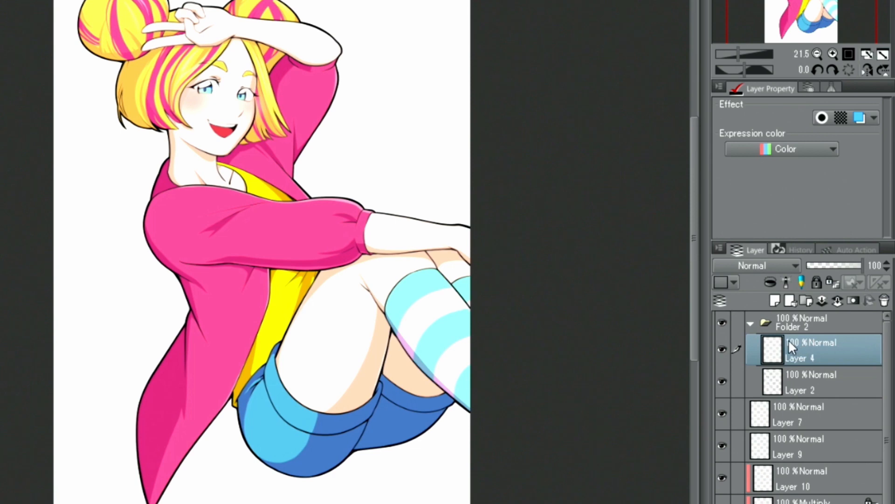
left_click(719, 324)
left_click(720, 324)
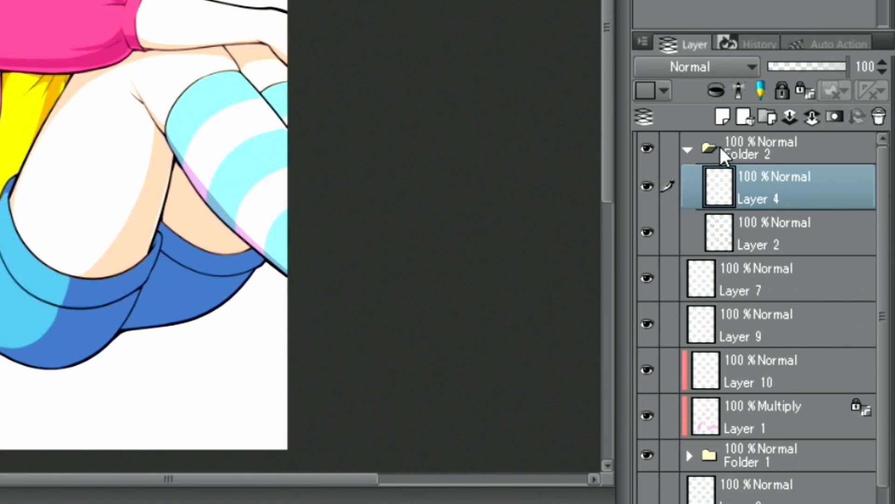
- Turn on the Layer color effect for Folder 2 and set its colour to dark navy blue, HEX 192A77
left_click(723, 166)
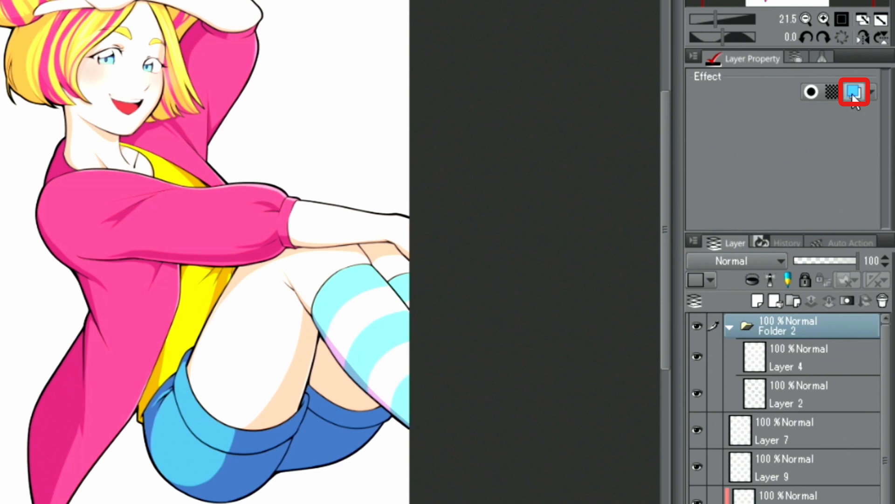
left_click(854, 93)
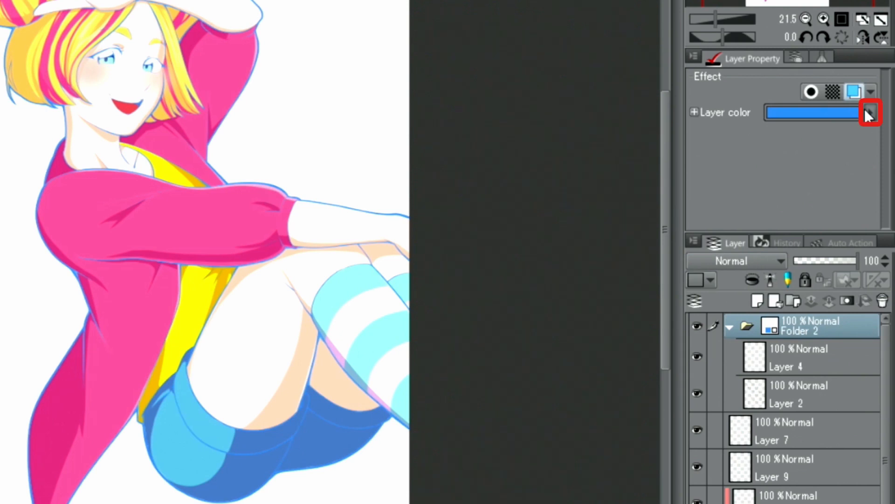
left_click(867, 112)
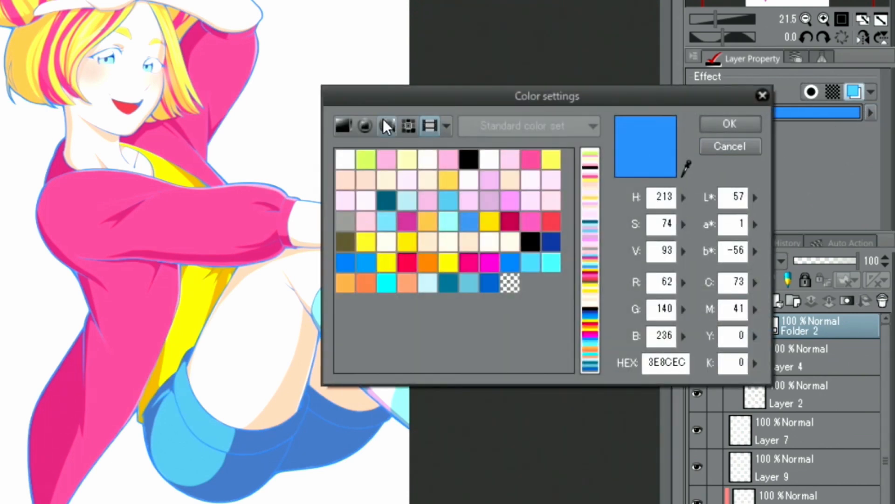
left_click(343, 125)
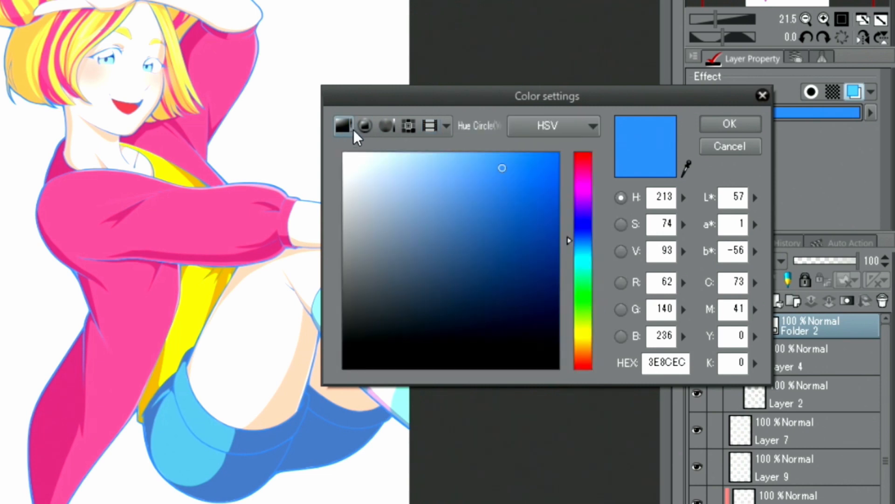
left_click_drag(582, 240, 582, 231)
left_click_drag(515, 271, 512, 267)
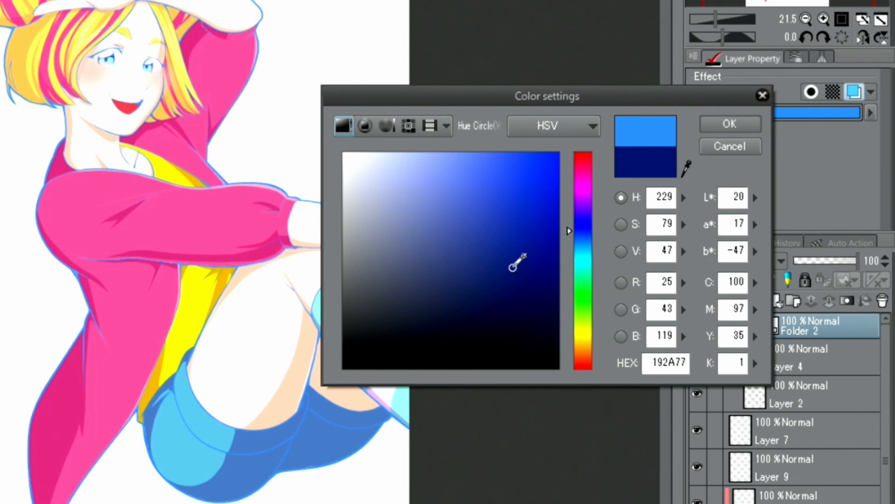
left_click(718, 126)
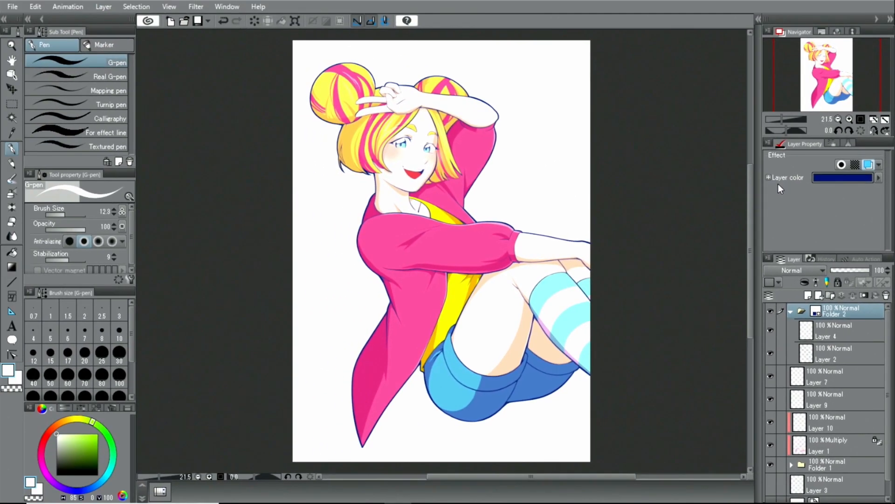
- Collapse Folder 2, add a new raster layer and move it directly below Folder 1
left_click(790, 311)
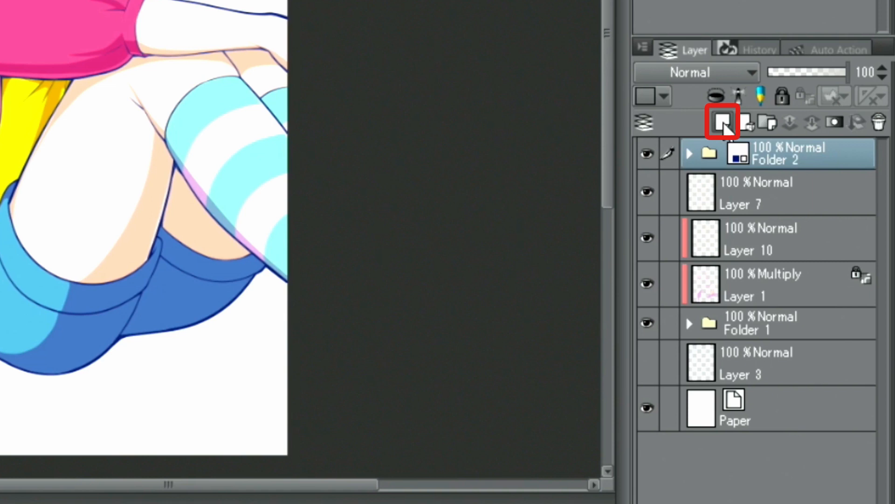
left_click(724, 123)
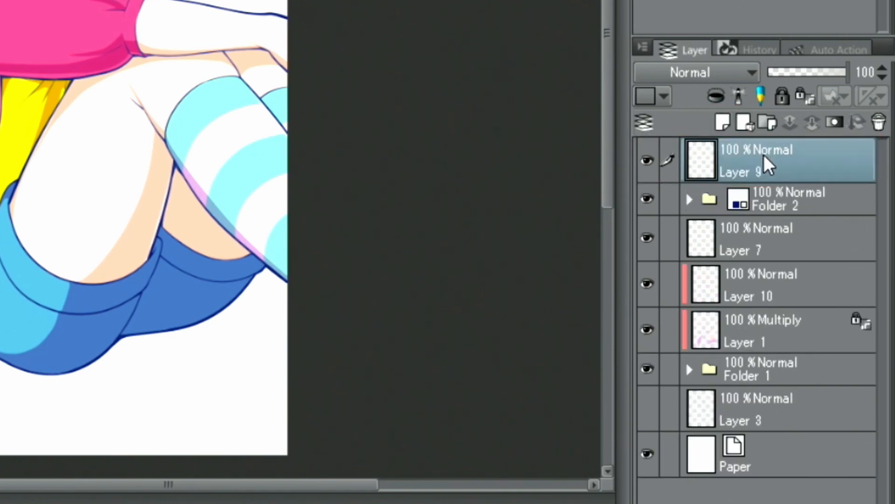
left_click_drag(775, 170, 754, 380)
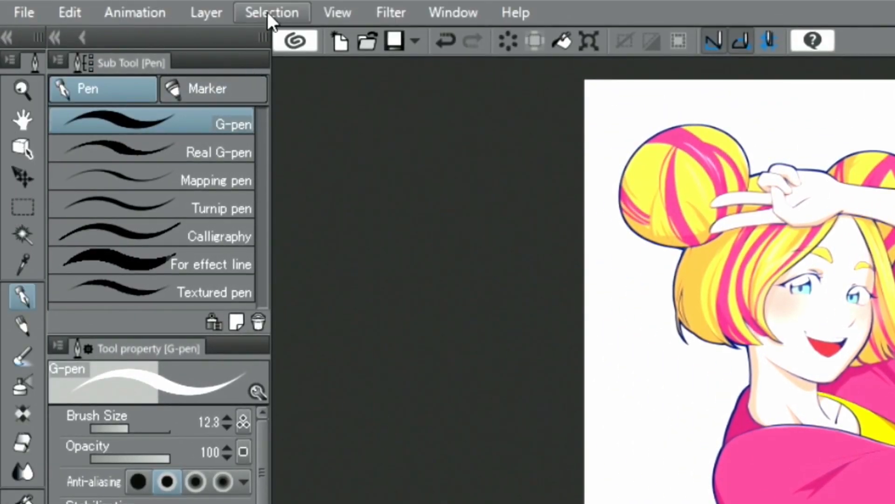
- Select the whole canvas, fill the new layer with bright yellow-green (H 85, S 77, V 100), and deselect
left_click(264, 13)
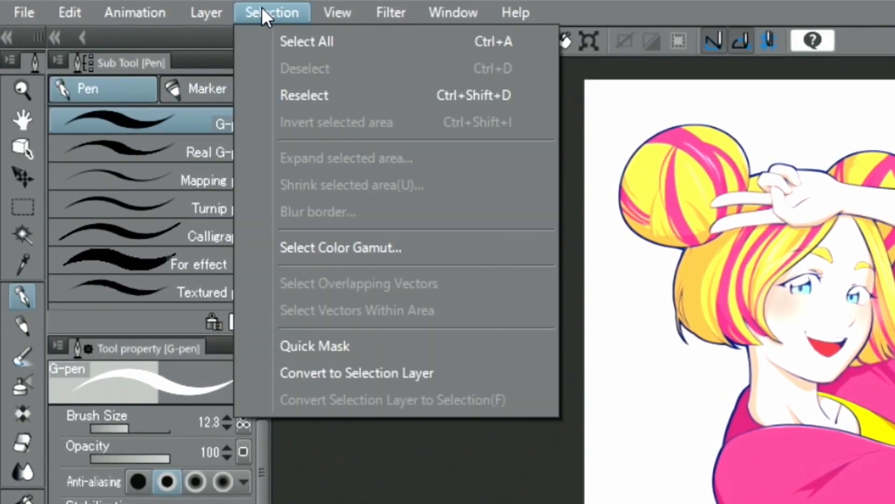
left_click(274, 42)
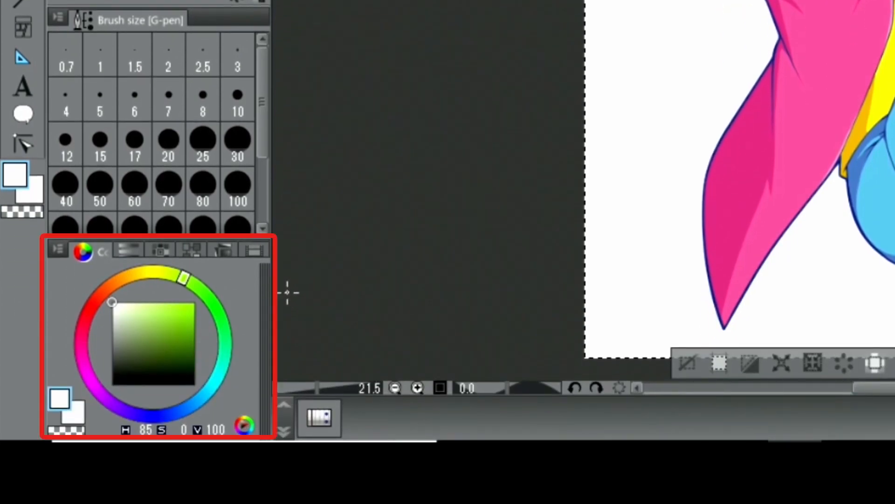
mouse_move(169, 303)
left_mouse_down()
mouse_move(157, 303)
mouse_move(179, 284)
left_mouse_up()
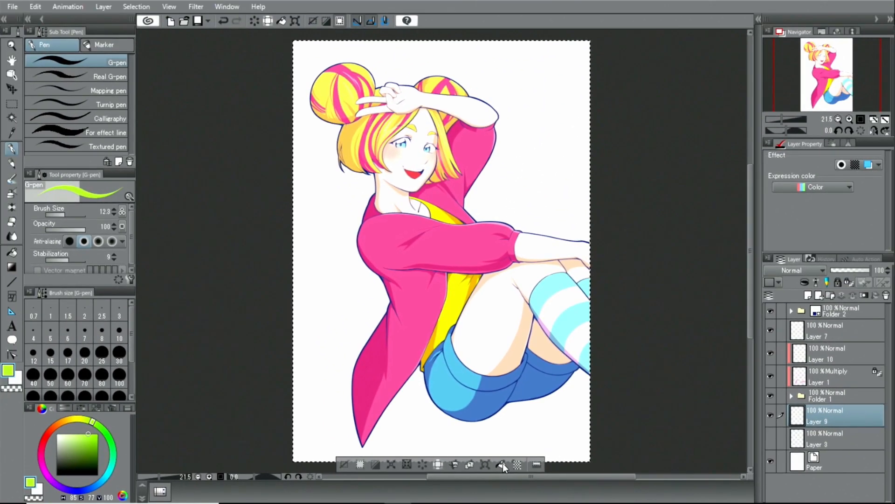
left_click(502, 463)
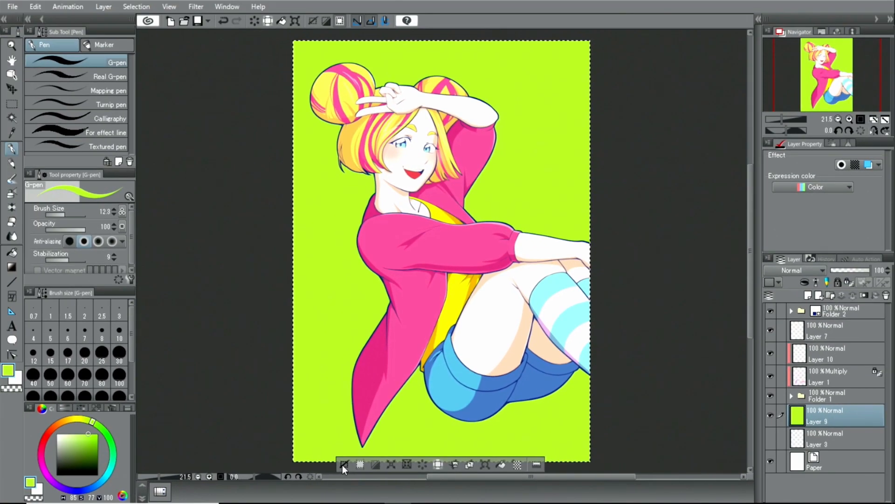
left_click(331, 457)
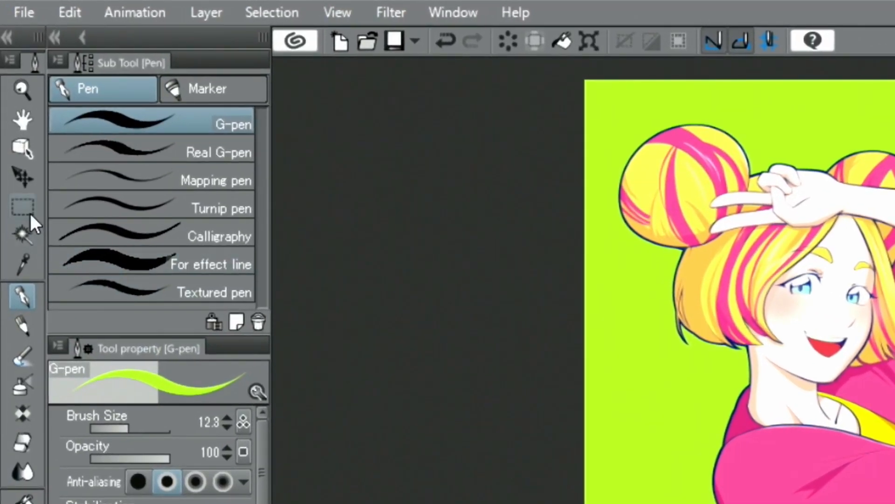
- Lasso a cloud-shaped area around the character, clear the green fill inside it, and deselect
left_click(14, 170)
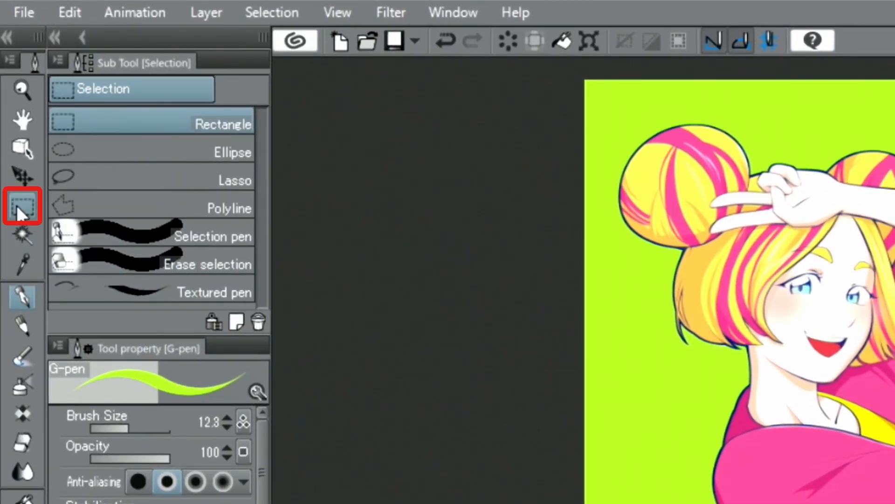
left_click(65, 184)
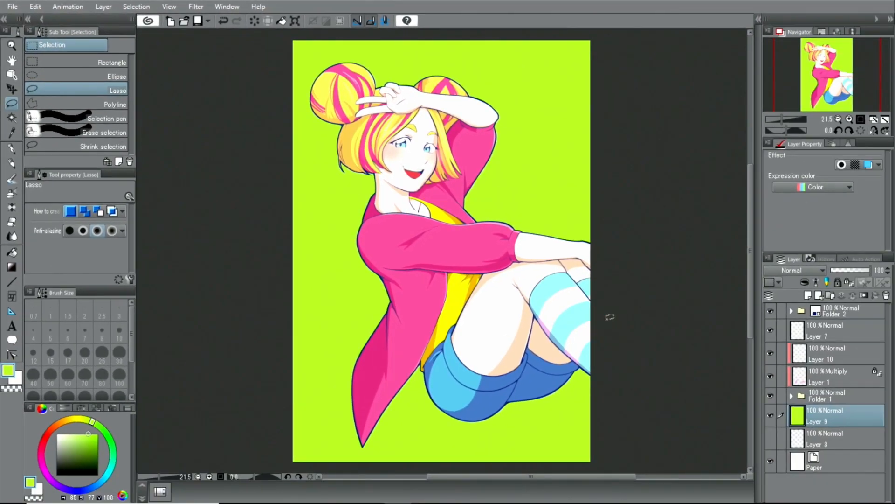
mouse_move(819, 434)
left_mouse_down()
mouse_move(837, 452)
mouse_move(732, 503)
left_mouse_up()
mouse_move(530, 369)
left_mouse_down()
mouse_move(492, 449)
mouse_move(449, 421)
mouse_move(456, 382)
mouse_move(448, 395)
mouse_move(363, 415)
mouse_move(381, 362)
mouse_move(313, 281)
mouse_move(344, 176)
mouse_move(314, 124)
mouse_move(345, 91)
mouse_move(369, 85)
mouse_move(371, 51)
mouse_move(462, 101)
mouse_move(498, 69)
mouse_move(552, 181)
mouse_move(647, 247)
mouse_move(631, 280)
left_mouse_up()
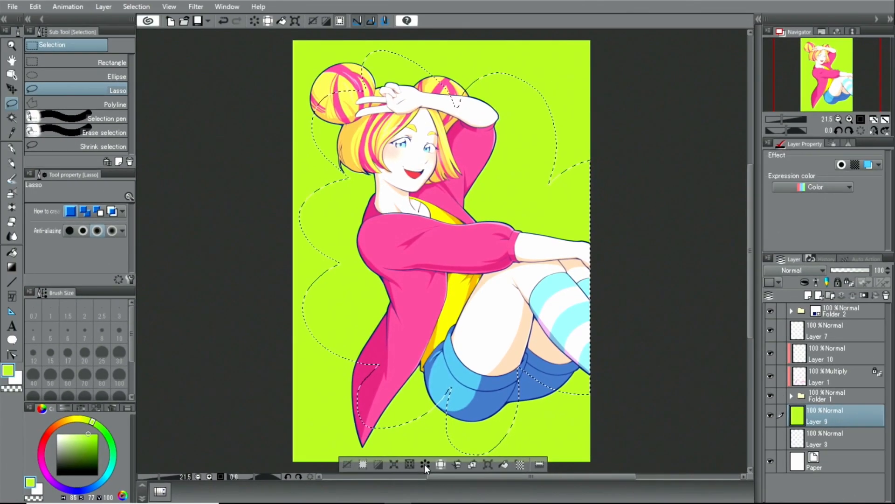
left_click(424, 464)
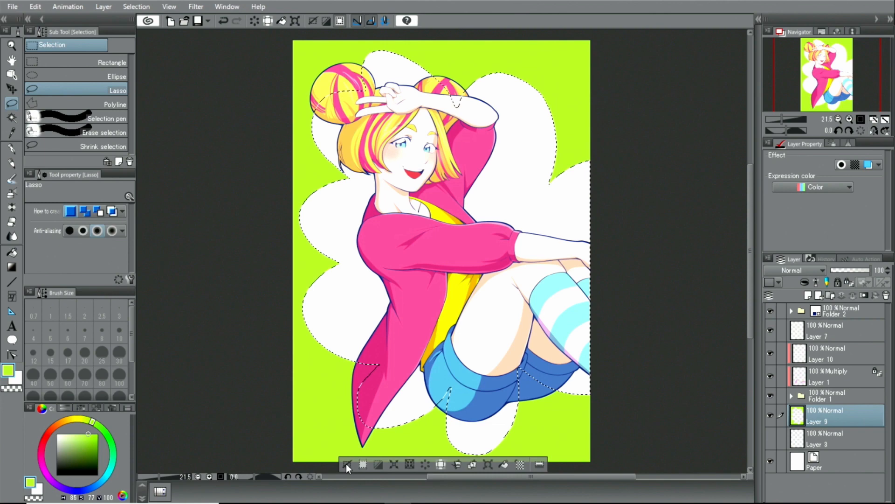
left_click(341, 460)
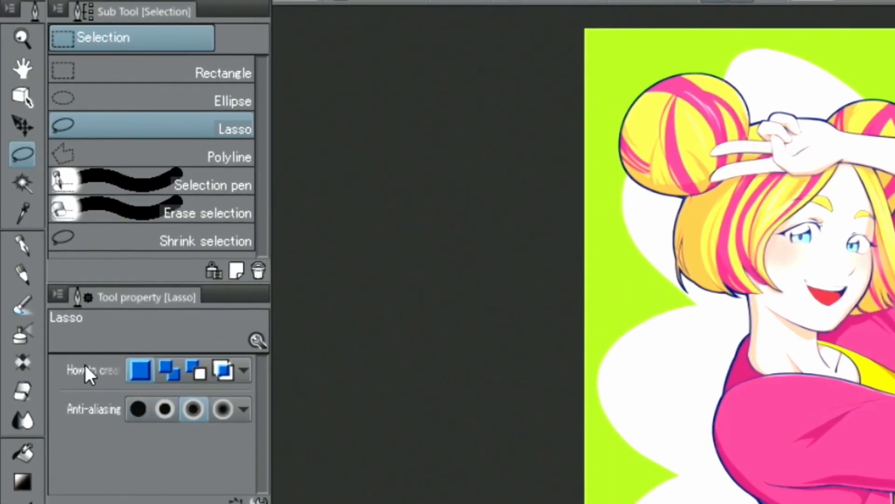
- Switch to the Star decoration brush in white and scatter stars over the green background at sizes 60 and 221.4
left_click(16, 269)
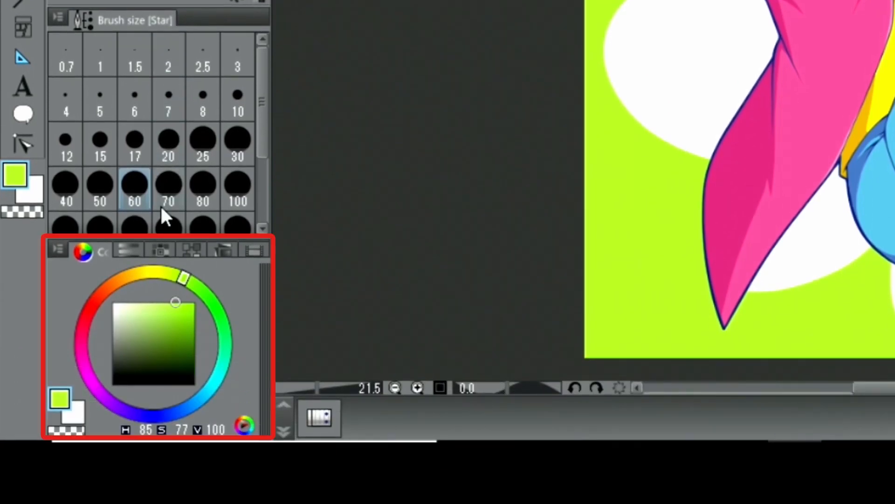
left_click_drag(175, 302, 114, 274)
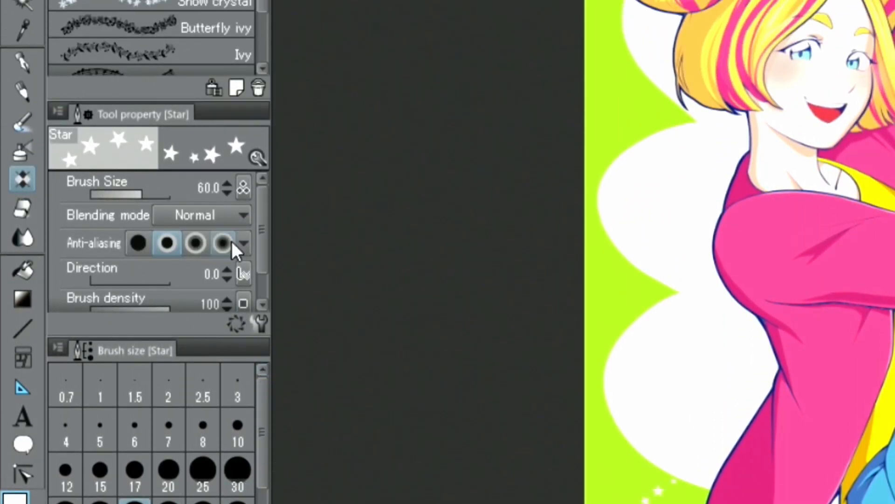
left_click(227, 183)
left_click_drag(150, 198, 153, 192)
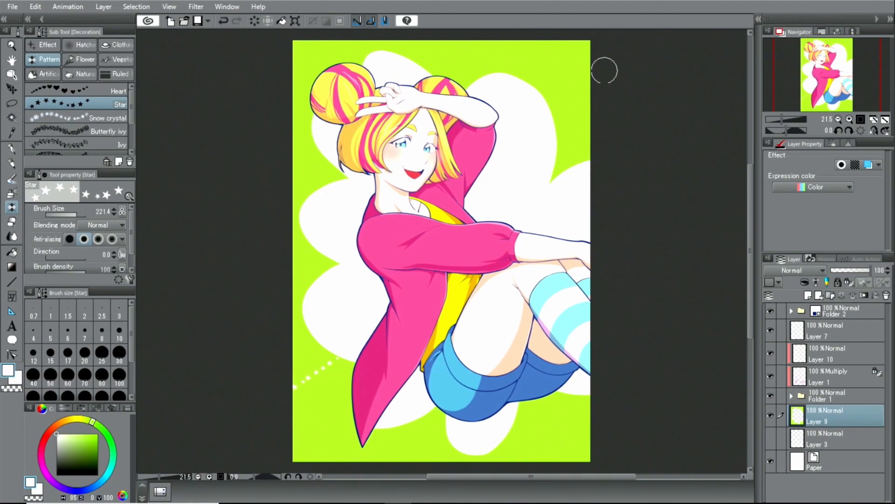
mouse_move(605, 71)
left_mouse_down()
mouse_move(539, 67)
mouse_move(406, 98)
mouse_move(298, 44)
mouse_move(276, 441)
mouse_move(480, 389)
mouse_move(577, 442)
left_mouse_up()
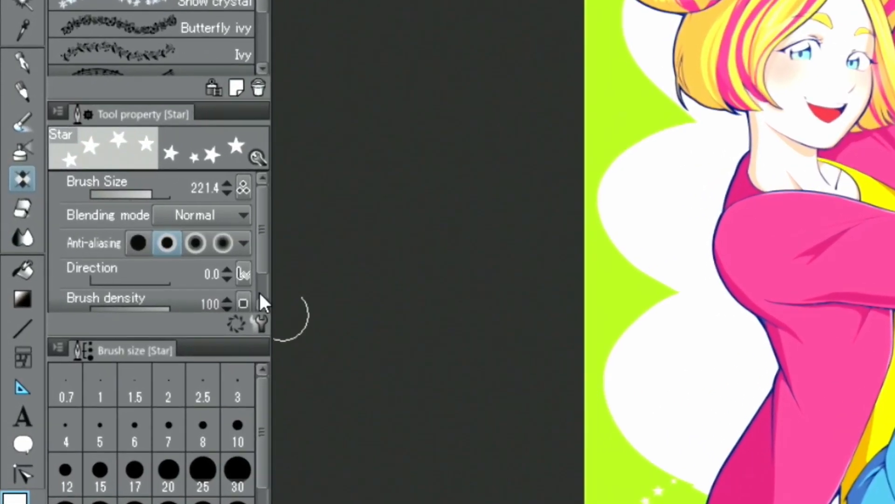
- Set the Star brush size to 73.7 and draw trails of small white stars across the green border areas
left_click(144, 194)
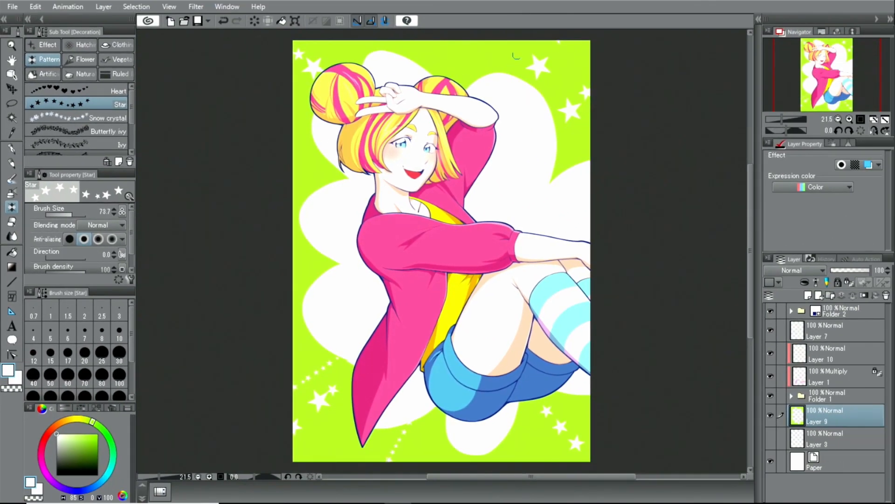
mouse_move(308, 141)
left_mouse_down()
mouse_move(245, 192)
mouse_move(259, 253)
left_mouse_up()
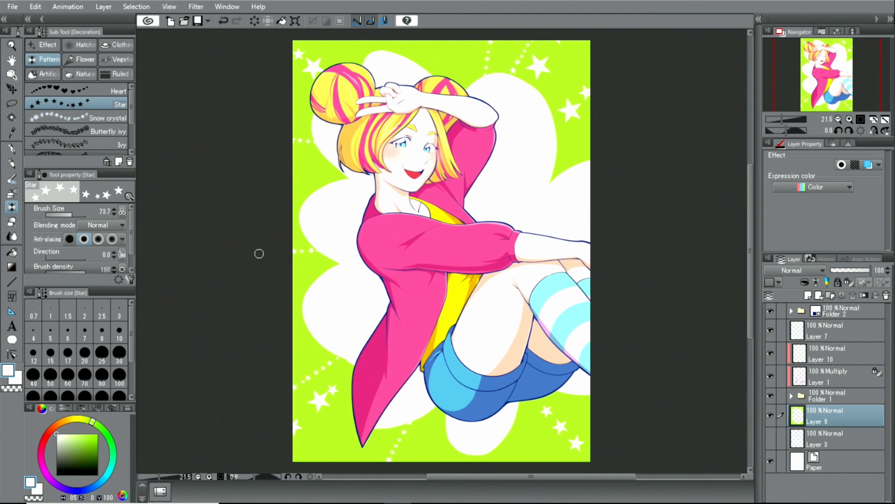